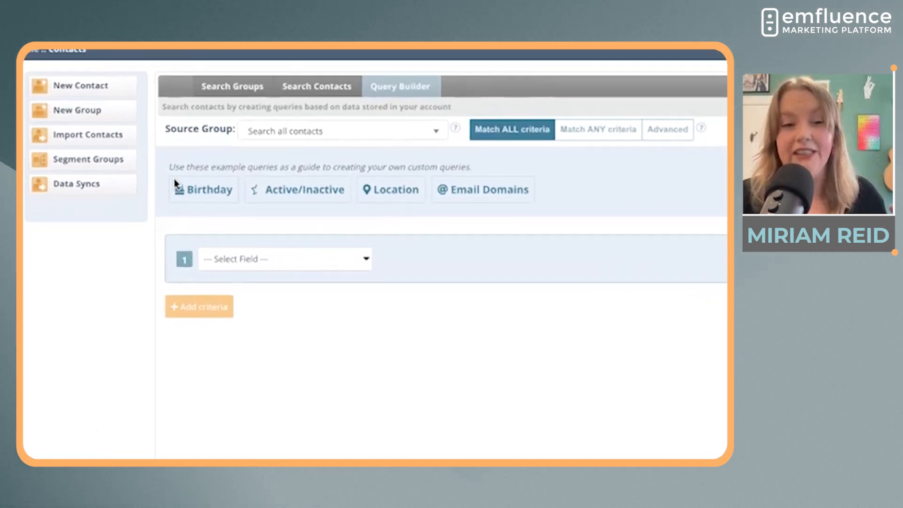
Step: Load the Birthday today example query and save it as a dynamic group named "Birthday Club Dynamic Group"
{"action": "left_click", "coordinate": [104, 215]}
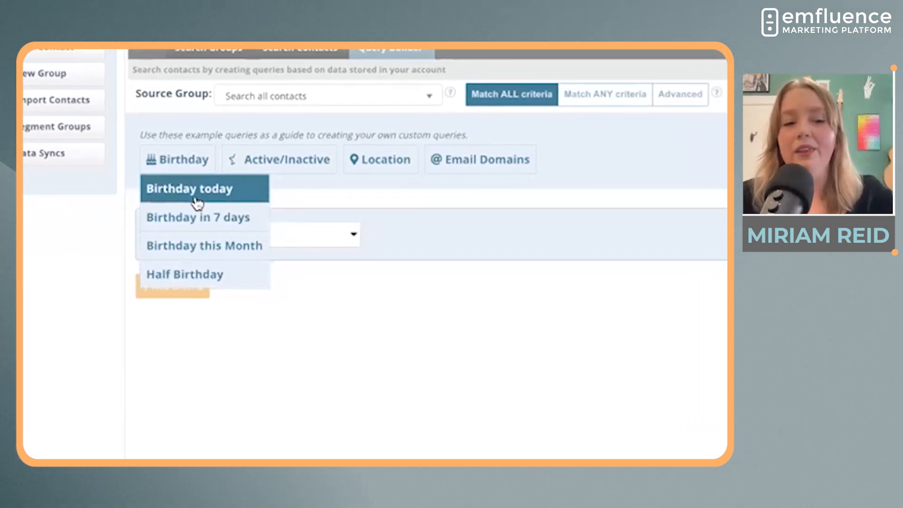
{"action": "left_click", "coordinate": [199, 202]}
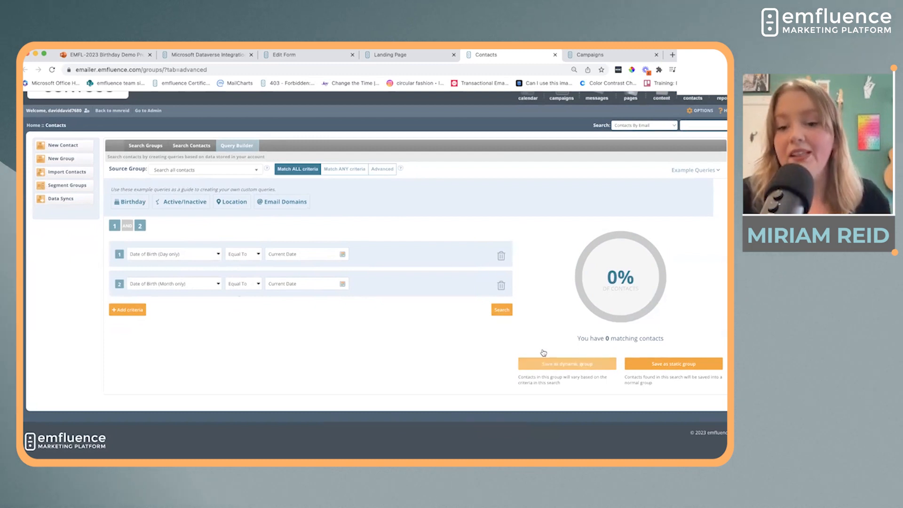
{"action": "left_click", "coordinate": [544, 365]}
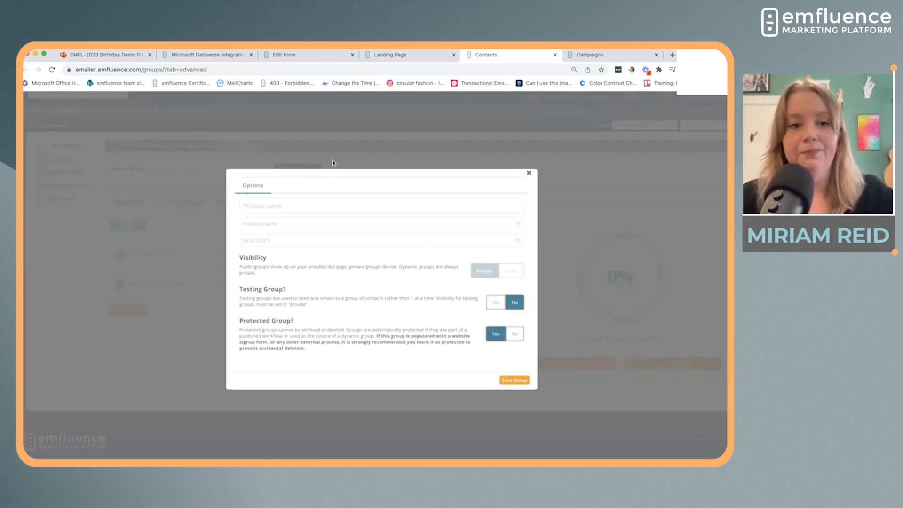
{"action": "left_click", "coordinate": [341, 208]}
{"action": "type", "text": "Birthda"}
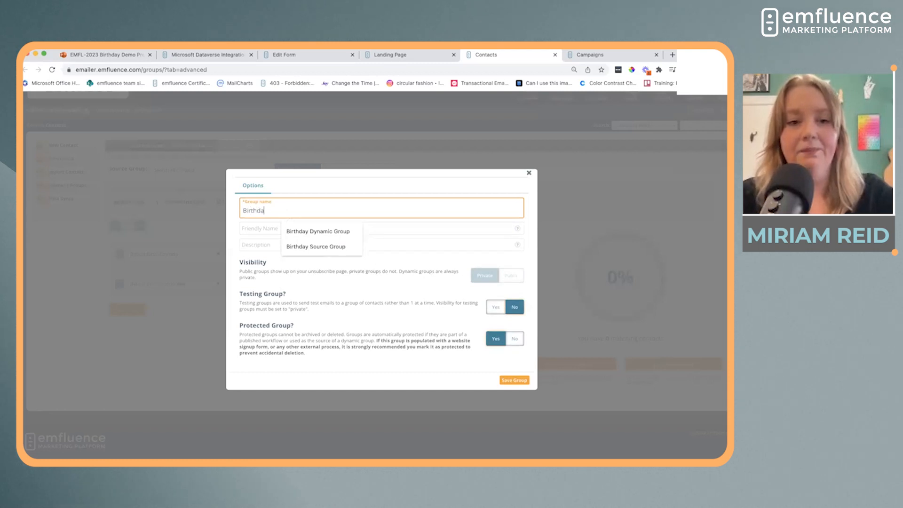
{"action": "left_click", "coordinate": [513, 380]}
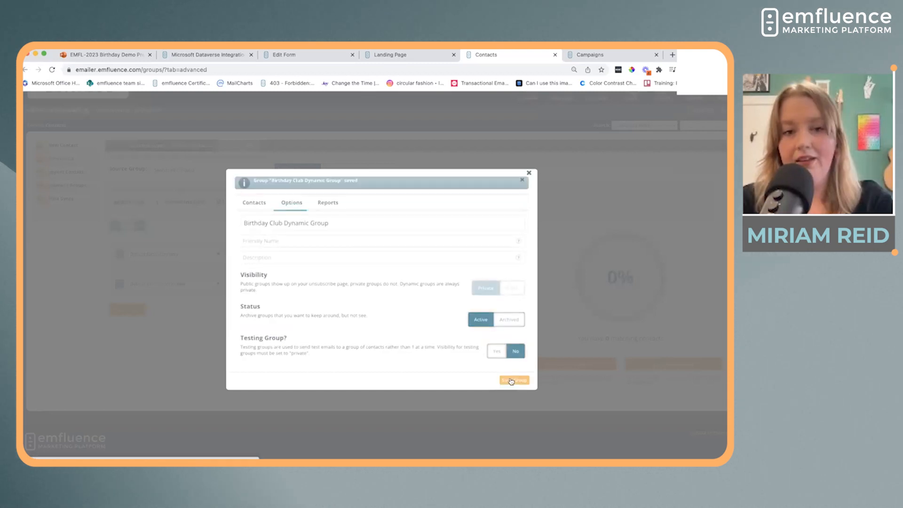
{"action": "left_click", "coordinate": [529, 172]}
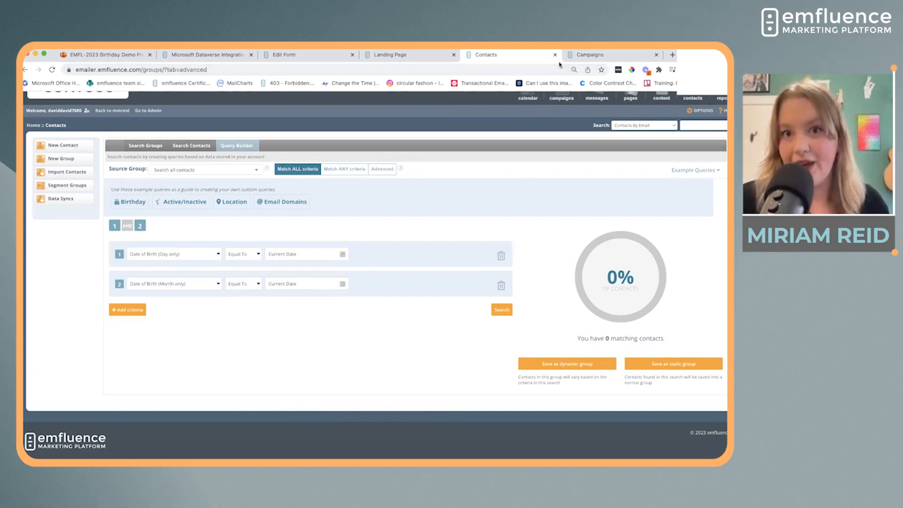
Step: Create a new workflow titled "Birthday Club" in the campaigns area
{"action": "left_click", "coordinate": [596, 56]}
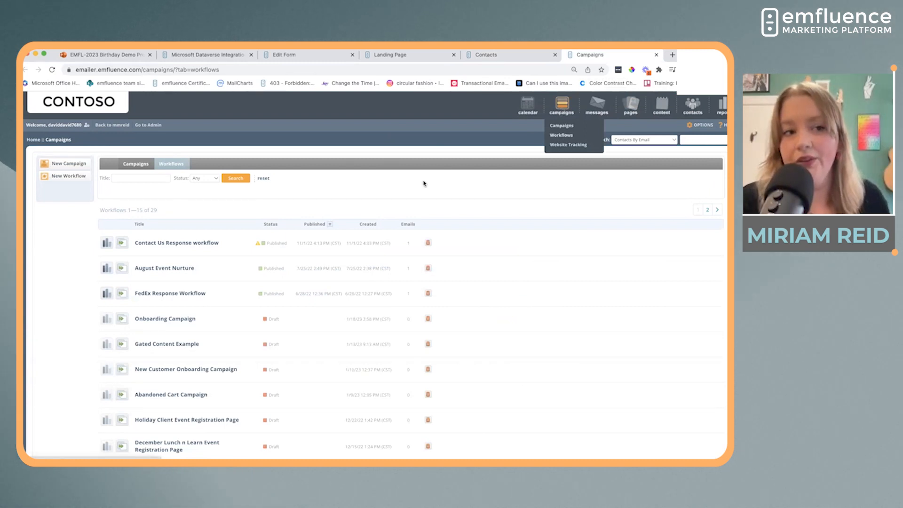
{"action": "left_click", "coordinate": [69, 177]}
{"action": "left_click", "coordinate": [349, 226]}
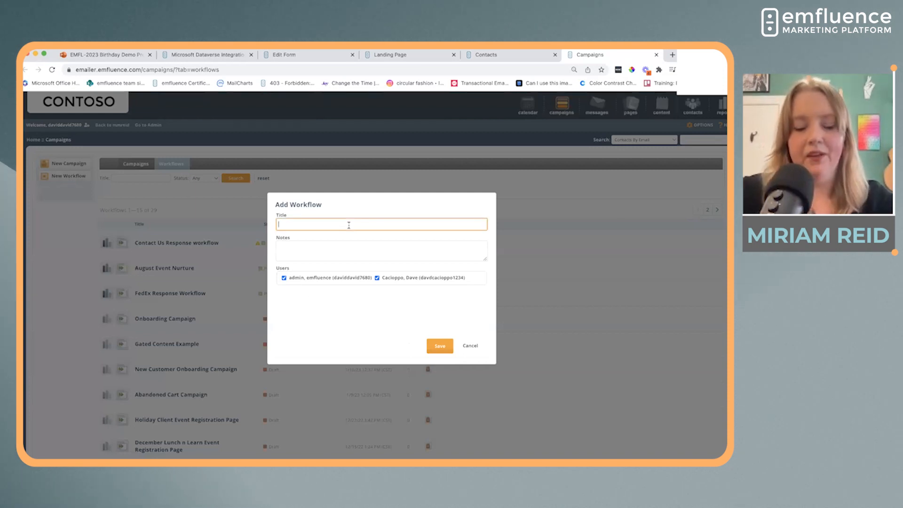
{"action": "type", "text": "Birth"}
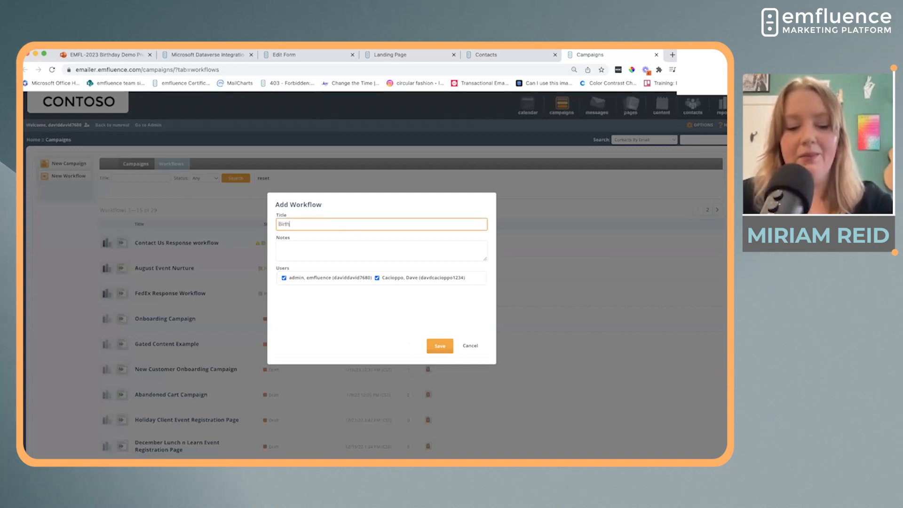
{"action": "type", "text": "day 2023"}
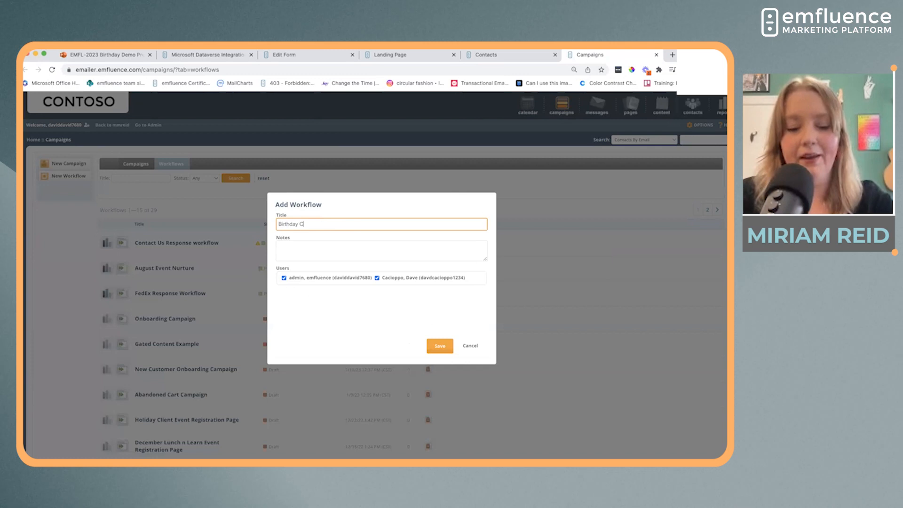
{"action": "left_click", "coordinate": [439, 348]}
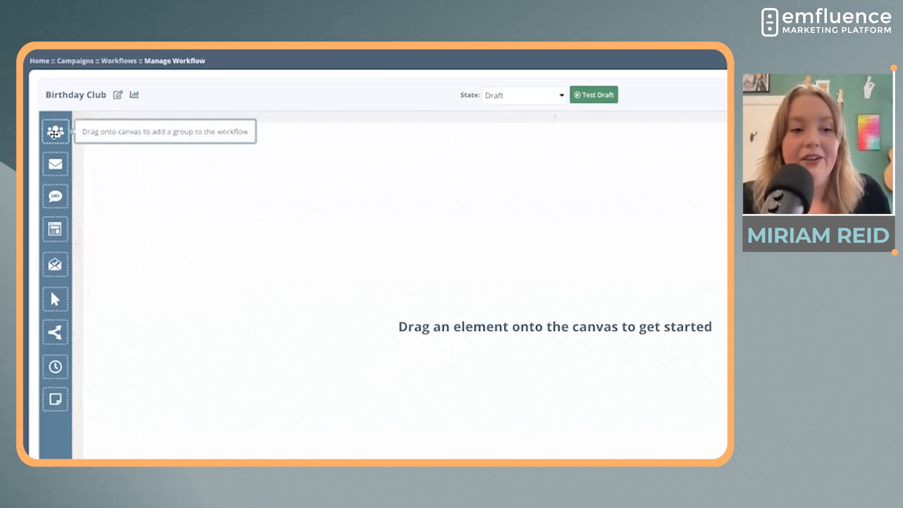
Step: Add a group element to the workflow canvas and assign it the existing Birthday Club Dynamic Group
{"action": "left_click_drag", "start_coordinate": [54, 134], "coordinate": [218, 271]}
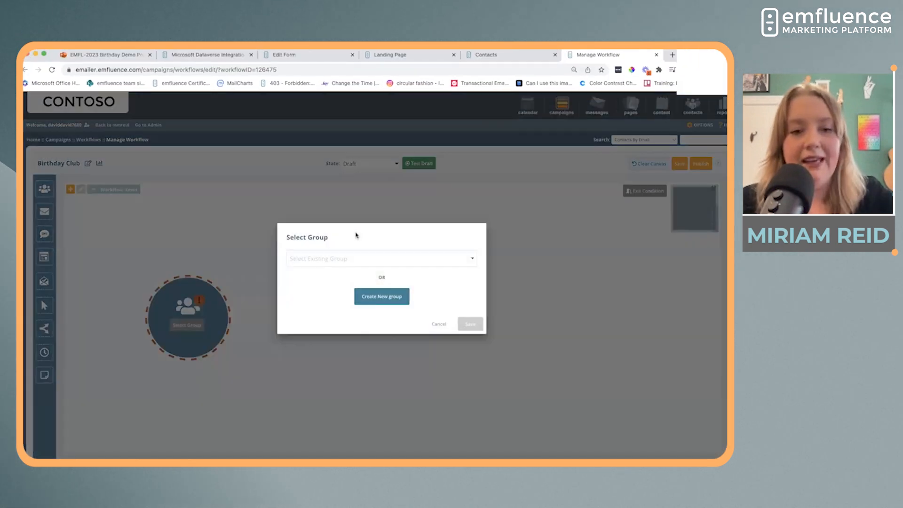
{"action": "left_click", "coordinate": [356, 259]}
{"action": "type", "text": "Birthday"}
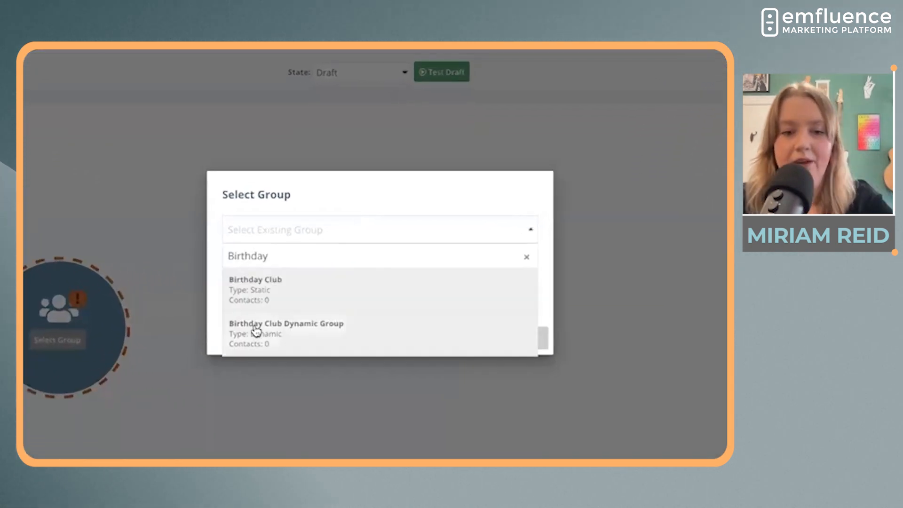
{"action": "left_click", "coordinate": [310, 336]}
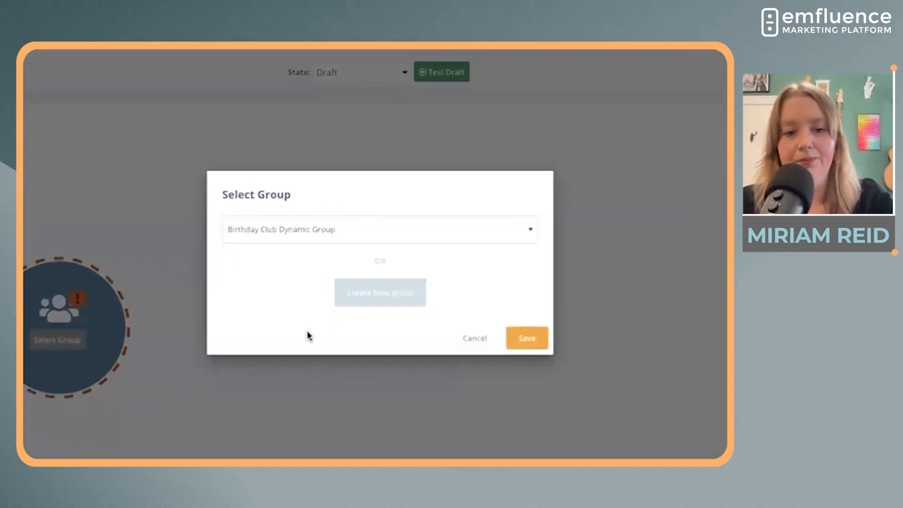
{"action": "left_click", "coordinate": [517, 326]}
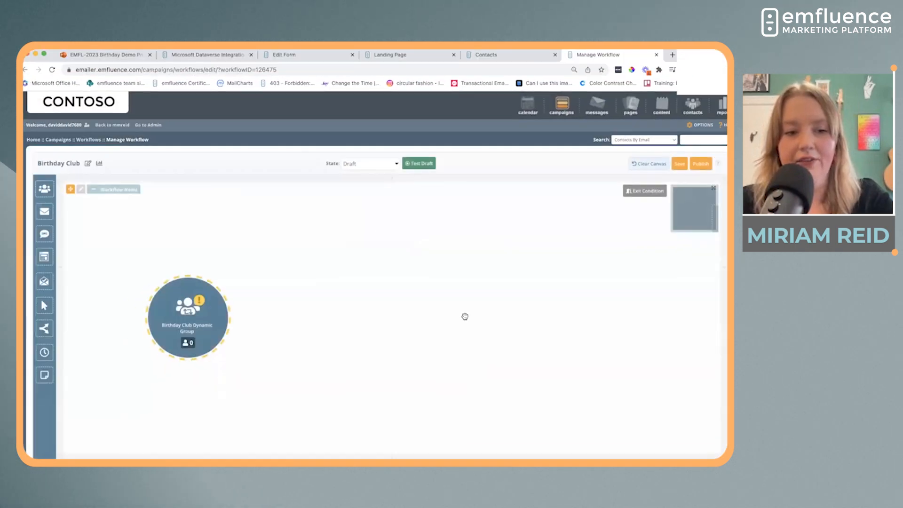
Step: Add an email element beside the group on the canvas and create a new email for it from the Ecommerce Template
{"action": "left_click_drag", "start_coordinate": [44, 211], "coordinate": [302, 320]}
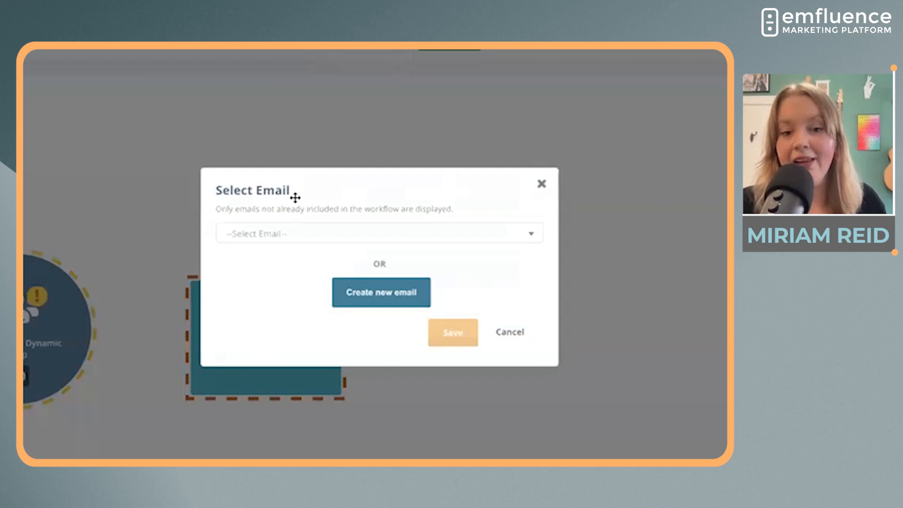
{"action": "left_click", "coordinate": [378, 304]}
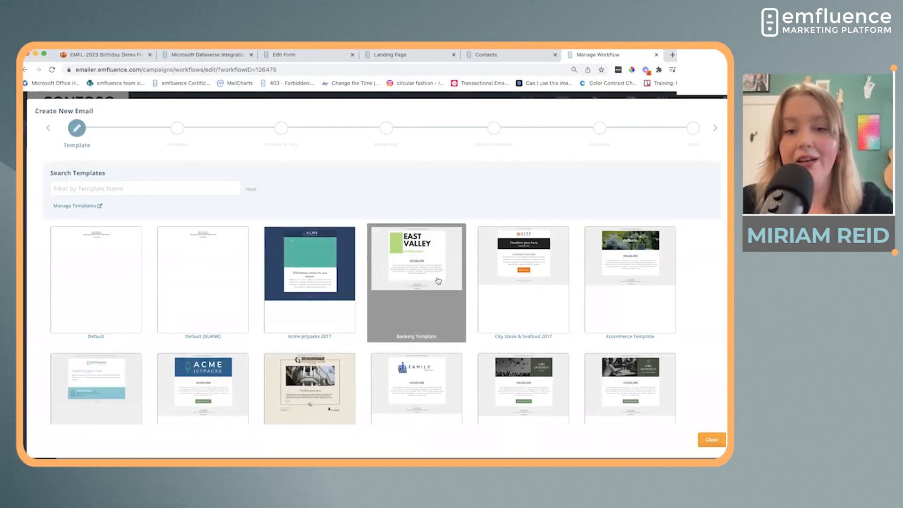
{"action": "scroll", "coordinate": [626, 357], "scroll_direction": "down", "scroll_amount": 5}
{"action": "scroll", "coordinate": [627, 358], "scroll_direction": "up", "scroll_amount": 5}
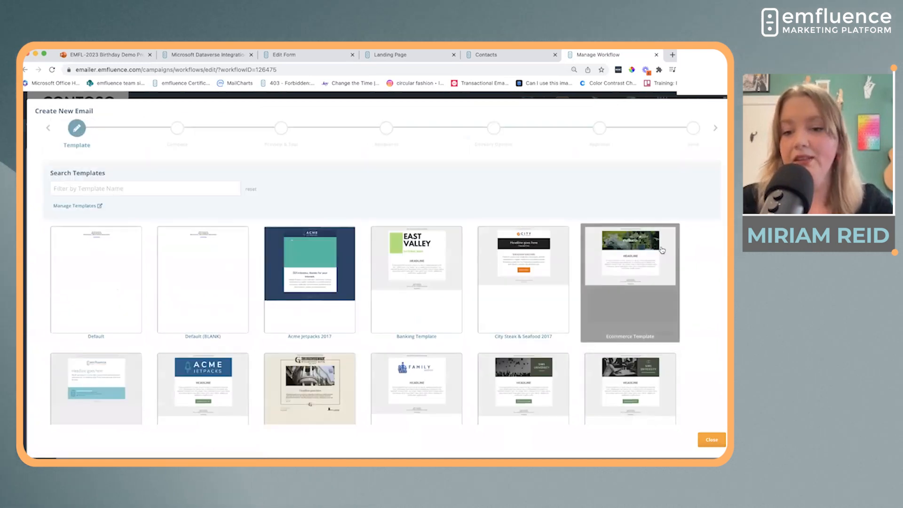
{"action": "left_click", "coordinate": [614, 236]}
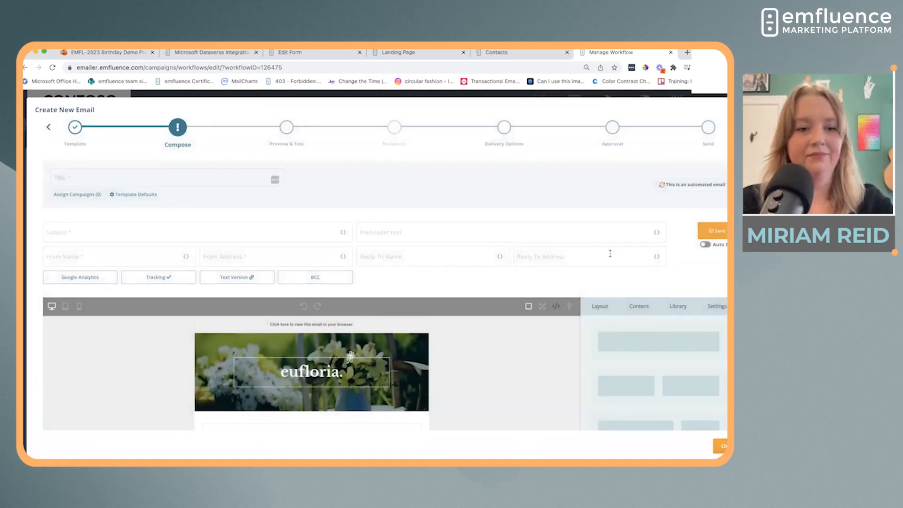
Step: Title the new email "Birthday Club Email" and set its subject to "It's your birthday!"
{"action": "left_click", "coordinate": [160, 180]}
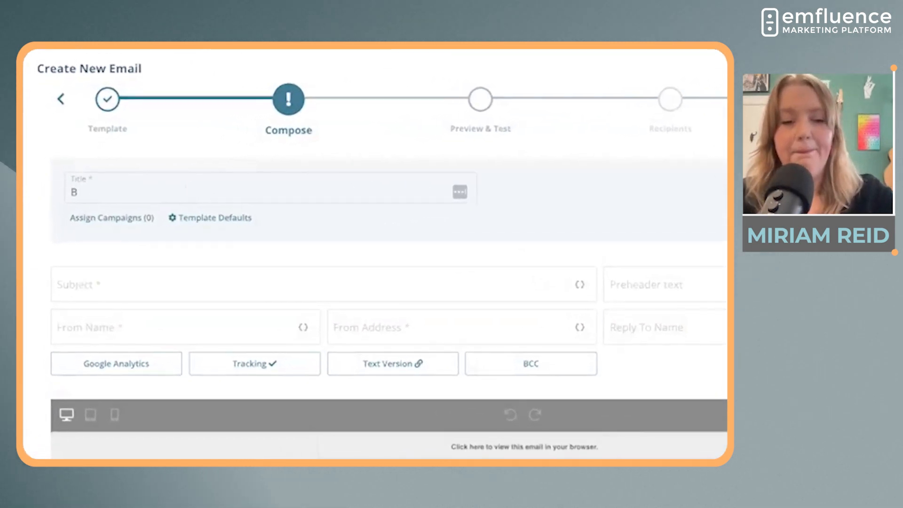
{"action": "type", "text": "Birthday Club Email"}
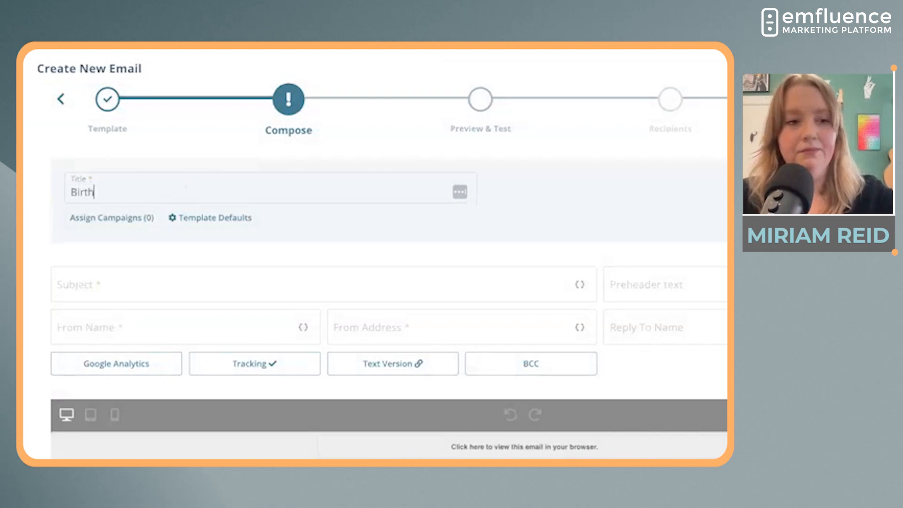
{"action": "left_click", "coordinate": [135, 286]}
{"action": "type", "text": "It"}
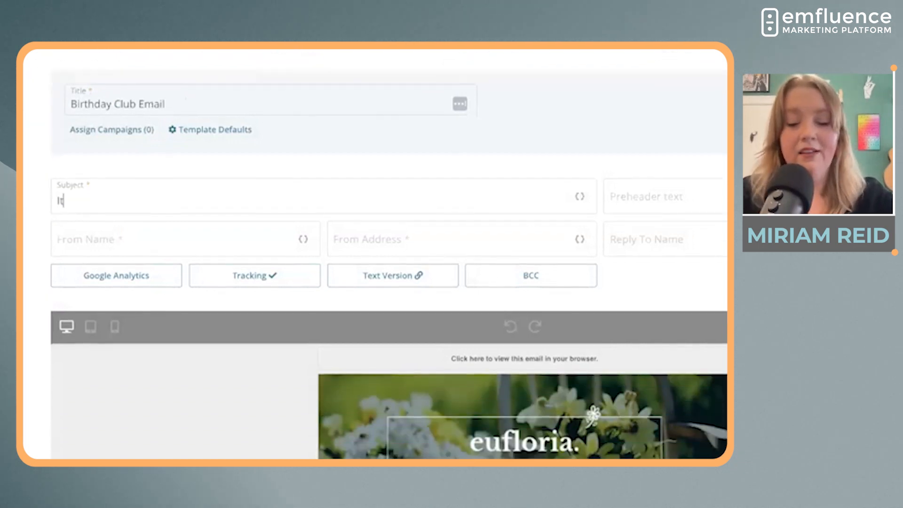
{"action": "type", "text": "'s your b"}
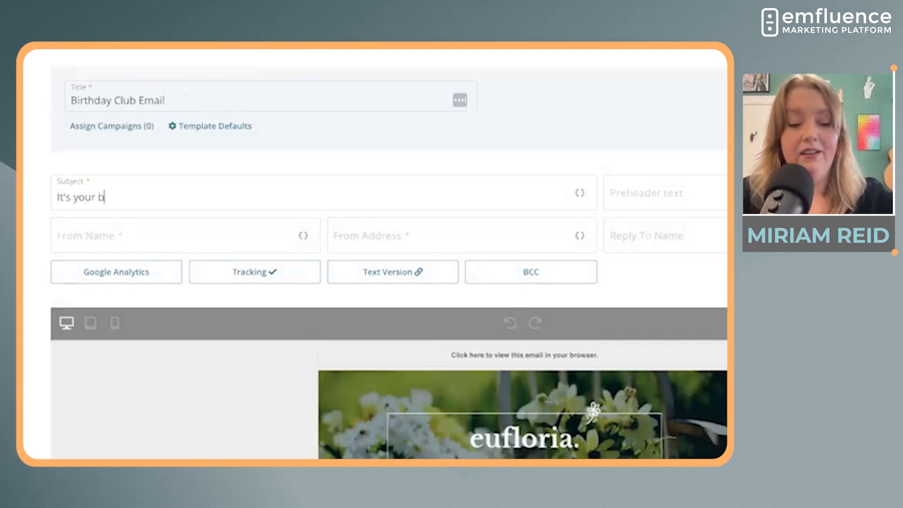
{"action": "type", "text": "irthday!"}
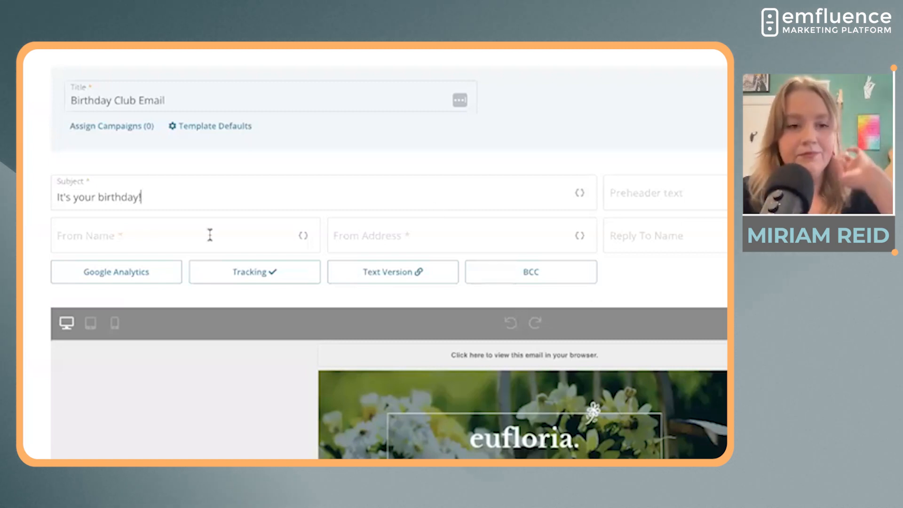
{"action": "scroll", "coordinate": [246, 236], "scroll_direction": "down", "scroll_amount": 3}
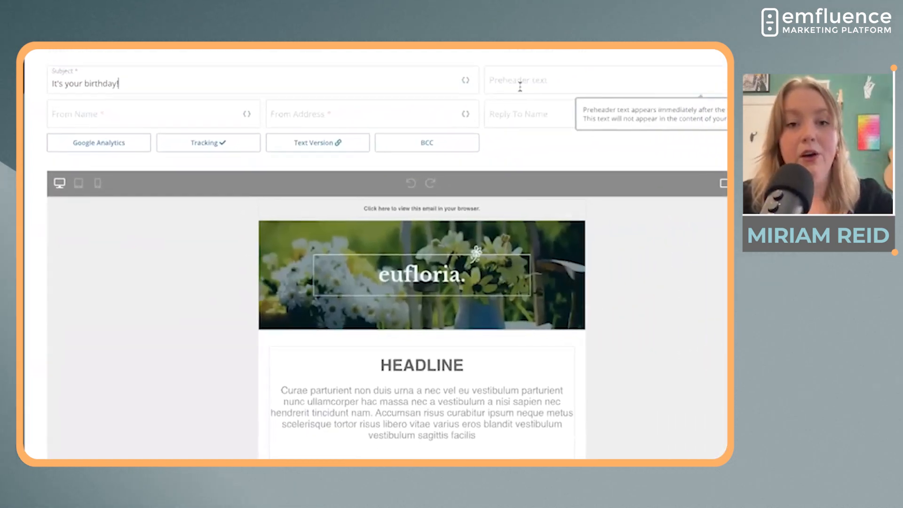
{"action": "left_click", "coordinate": [529, 83]}
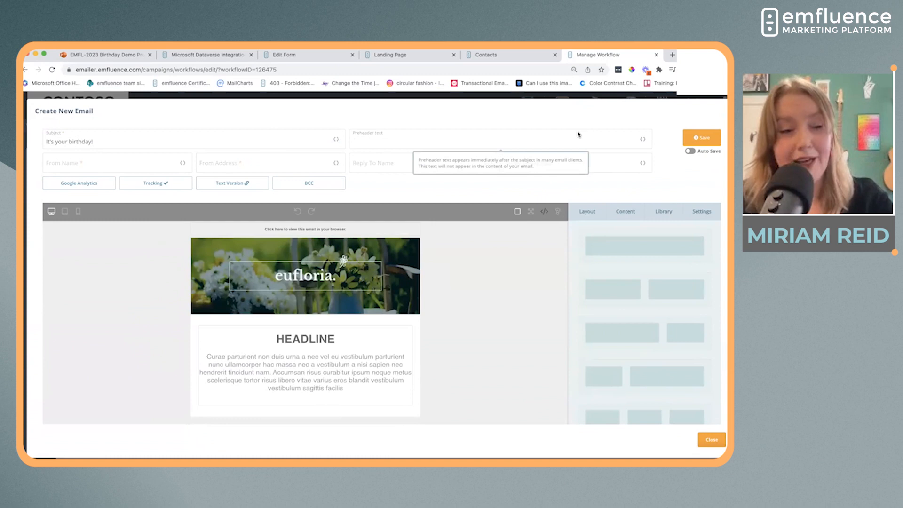
{"action": "left_click", "coordinate": [117, 161]}
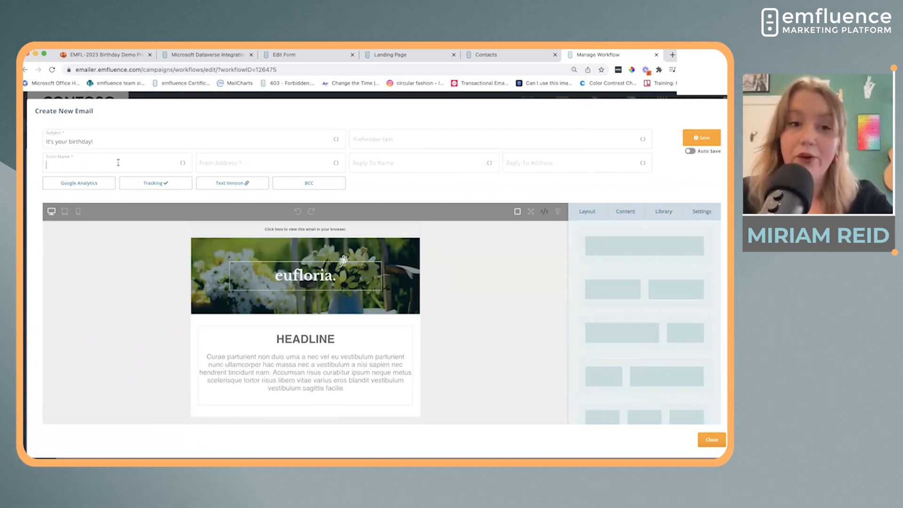
{"action": "left_click", "coordinate": [235, 163]}
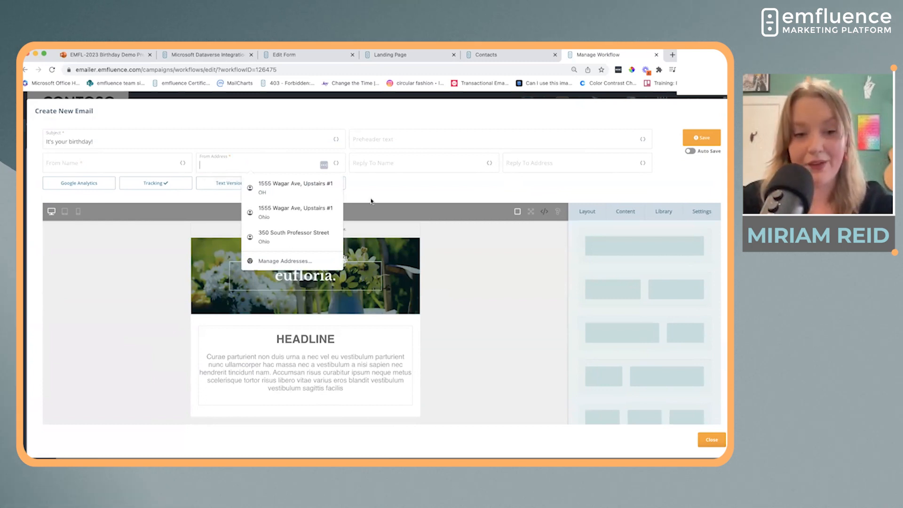
{"action": "left_click", "coordinate": [502, 332]}
Step: Replace the placeholder headline in the email's text block with "Happy birthday, "
{"action": "left_click", "coordinate": [301, 341]}
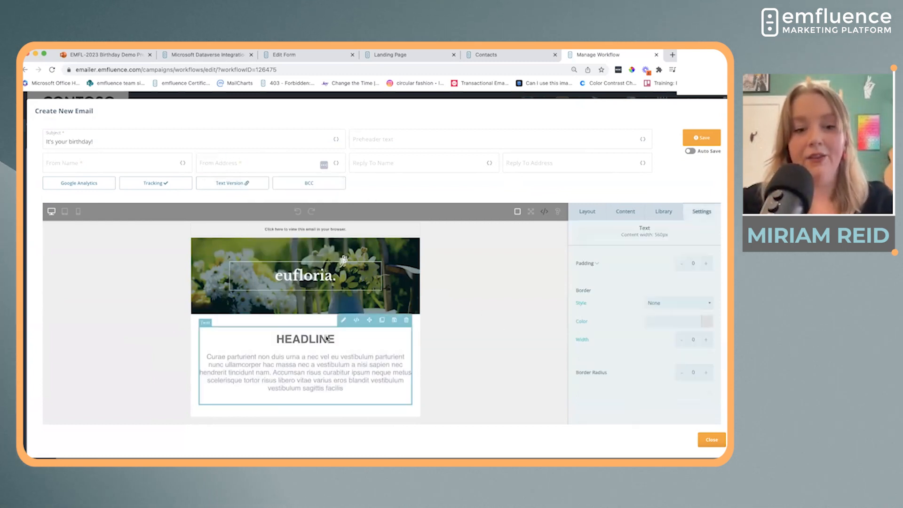
{"action": "left_click", "coordinate": [301, 339]}
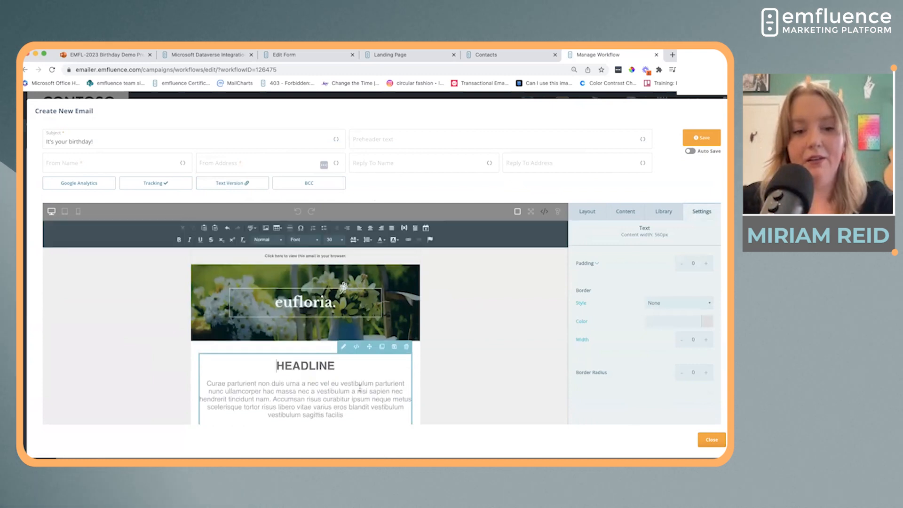
{"action": "left_click_drag", "start_coordinate": [339, 365], "coordinate": [275, 365]}
{"action": "type", "text": "Hap"}
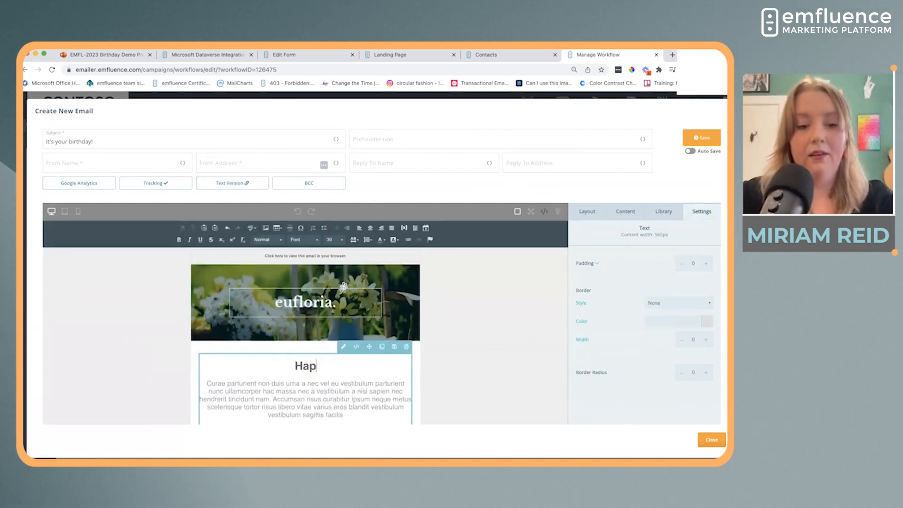
{"action": "type", "text": "py birt"}
{"action": "key", "text": "BackSpace"}
{"action": "type", "text": "r"}
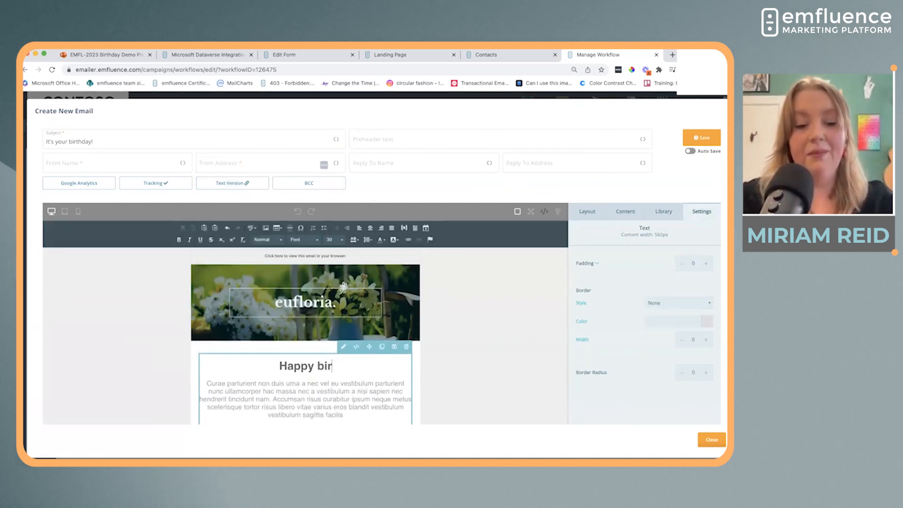
{"action": "type", "text": "thday"}
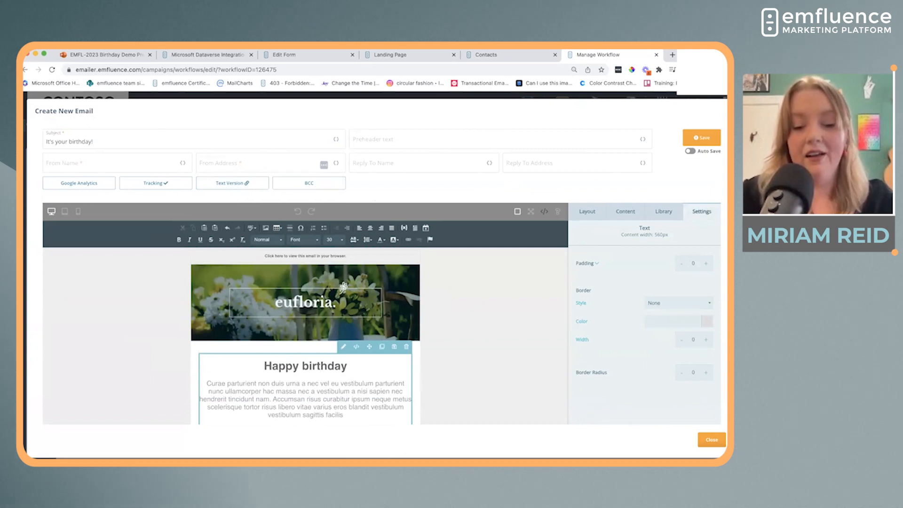
{"action": "type", "text": ","}
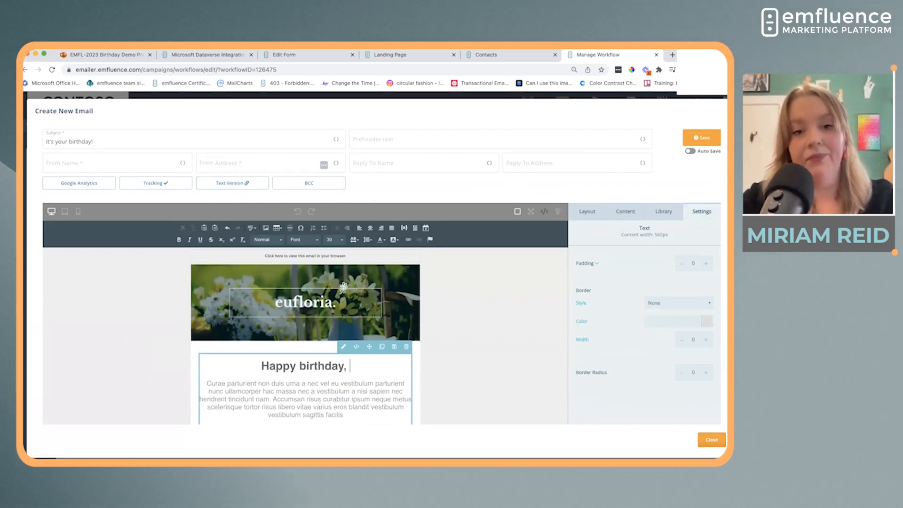
Step: Insert the contact's First Name variable with the fallback value "friend" at the end of the headline, followed by an exclamation mark
{"action": "left_click", "coordinate": [403, 229]}
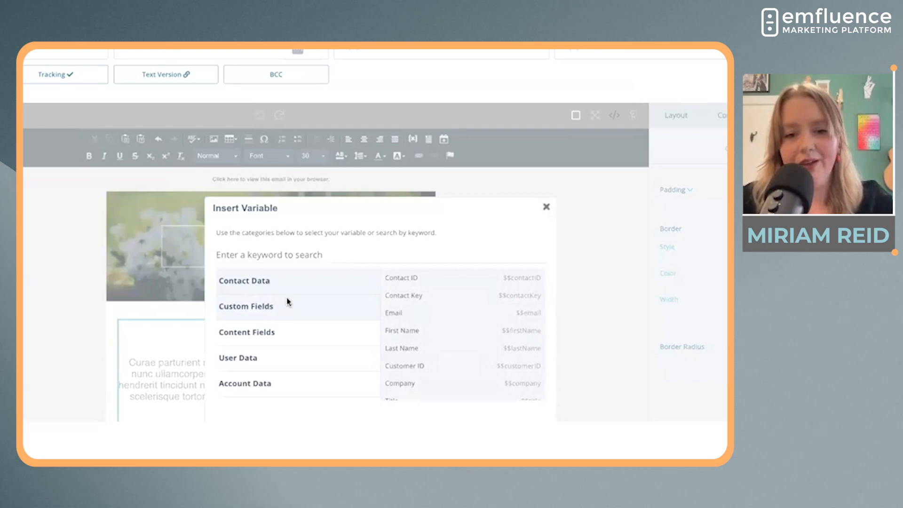
{"action": "left_click", "coordinate": [414, 331]}
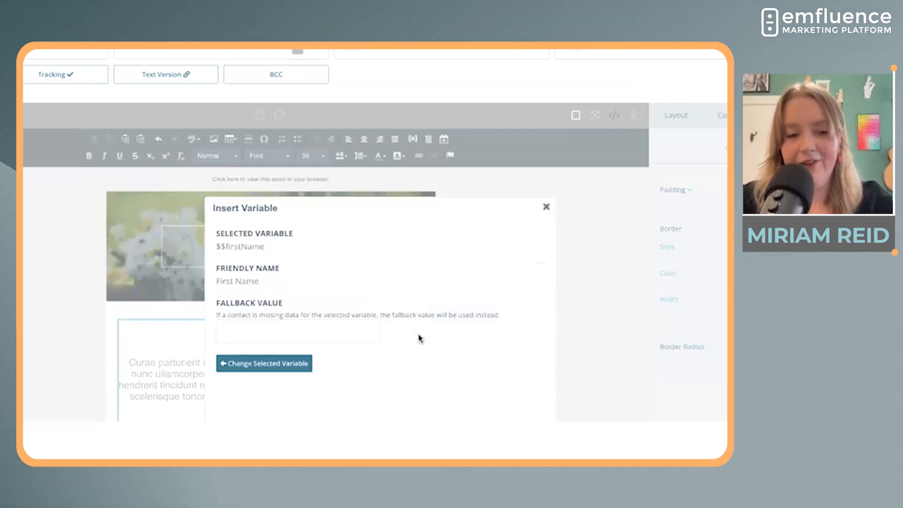
{"action": "left_click", "coordinate": [302, 329]}
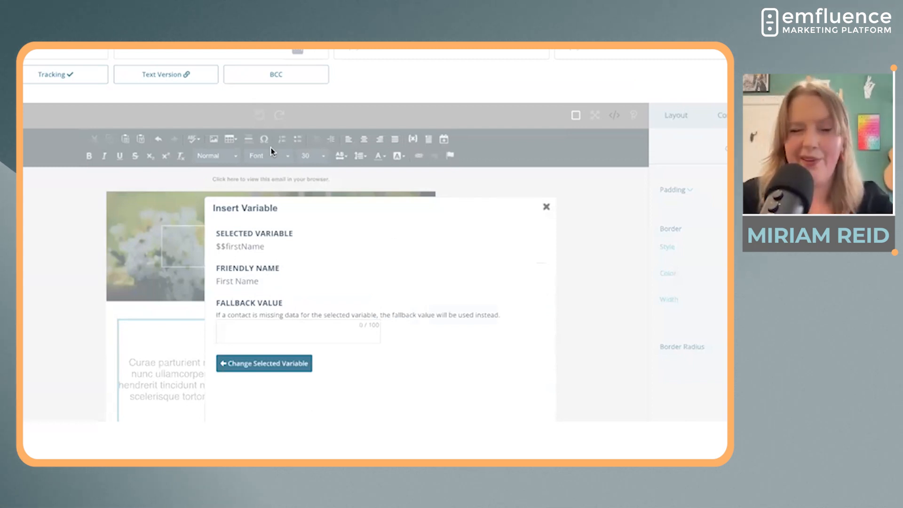
{"action": "type", "text": "friend"}
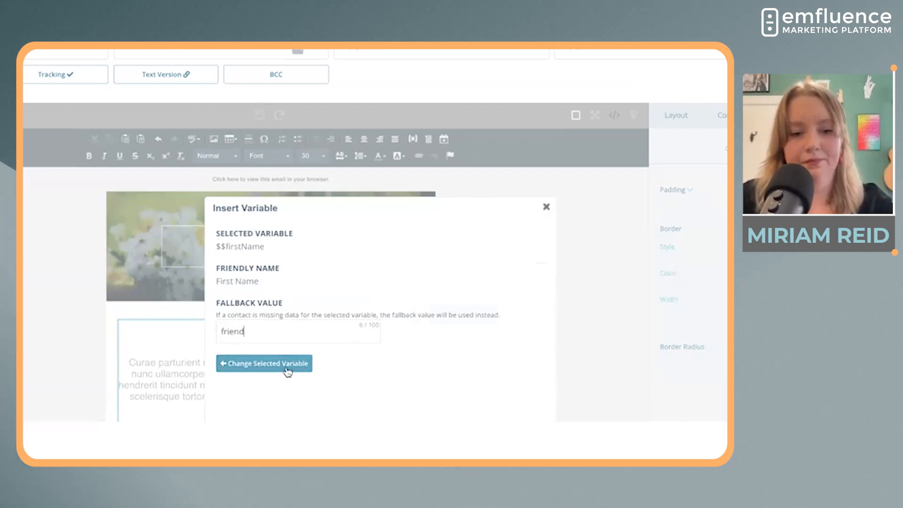
{"action": "left_click", "coordinate": [484, 369]}
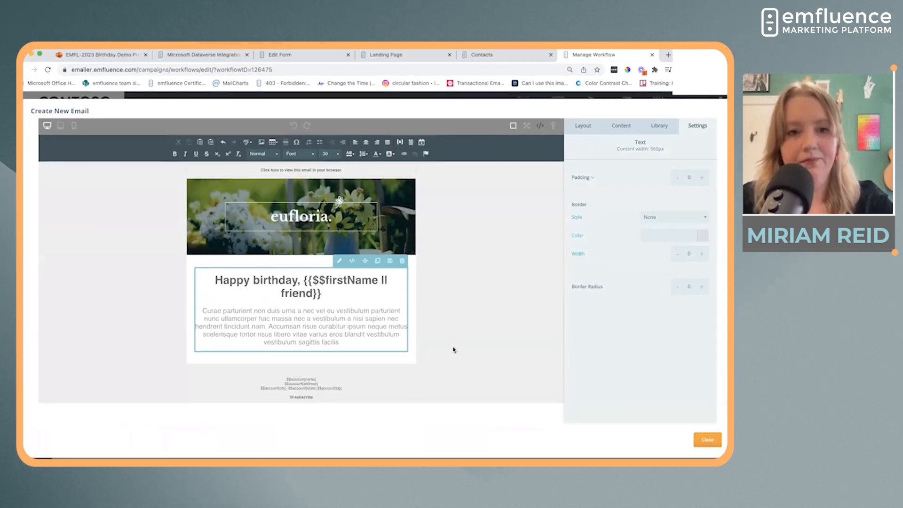
{"action": "type", "text": "!"}
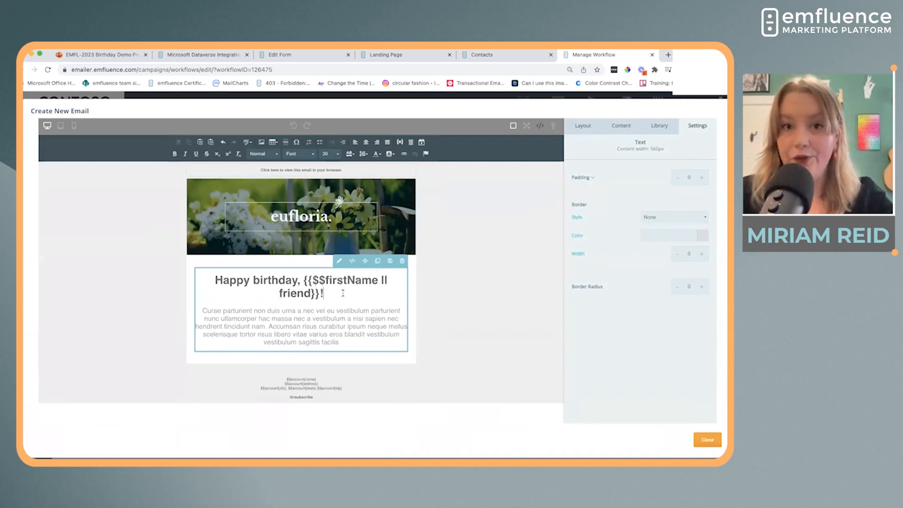
Step: Replace the placeholder paragraph below the headline with "Please enjoy this special treat." and save the email
{"action": "triple_click", "coordinate": [350, 345]}
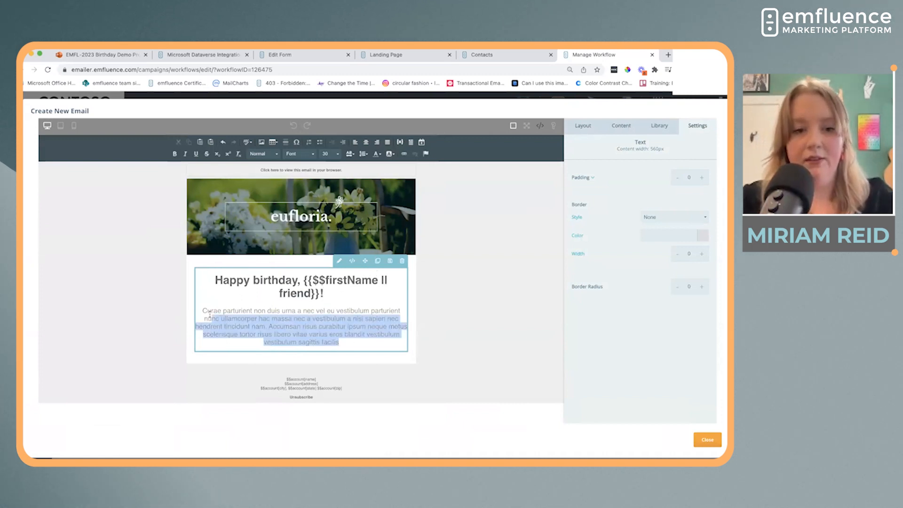
{"action": "key", "text": "BackSpace"}
{"action": "type", "text": "Plea"}
{"action": "type", "text": "se enjoy "}
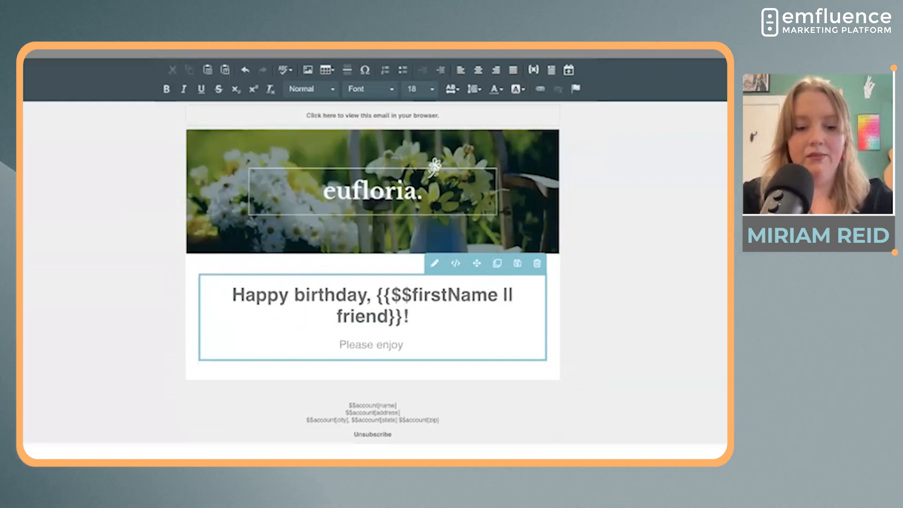
{"action": "type", "text": "this special treat."}
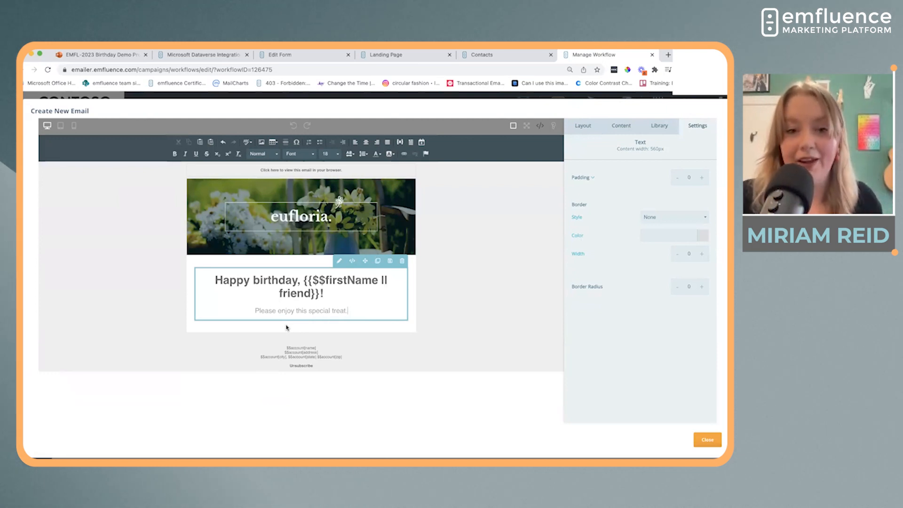
{"action": "scroll", "coordinate": [618, 276], "scroll_direction": "up", "scroll_amount": 4}
{"action": "left_click", "coordinate": [701, 226]}
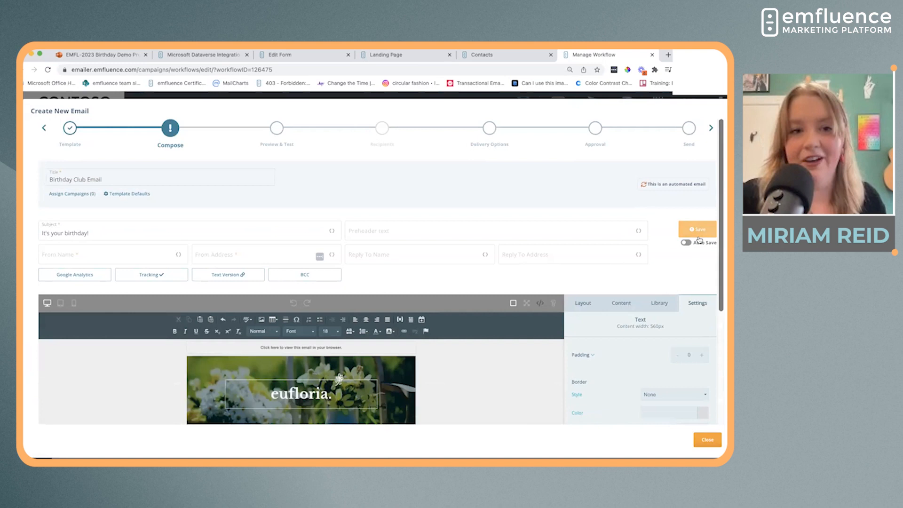
Step: Preview the Birthday Club Email with the variable data of a specific contact, found by the contact's email address
{"action": "left_click", "coordinate": [276, 128]}
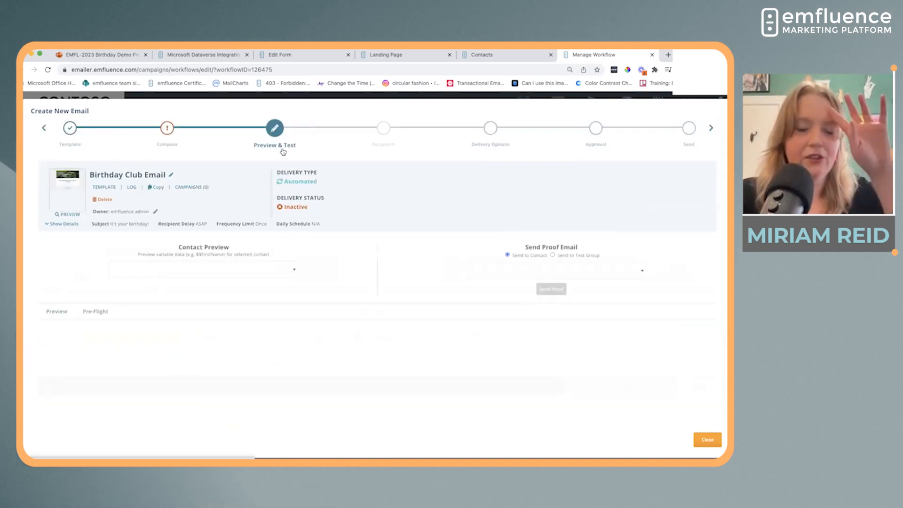
{"action": "scroll", "coordinate": [290, 193], "scroll_direction": "down", "scroll_amount": 2}
{"action": "scroll", "coordinate": [290, 192], "scroll_direction": "down", "scroll_amount": 1}
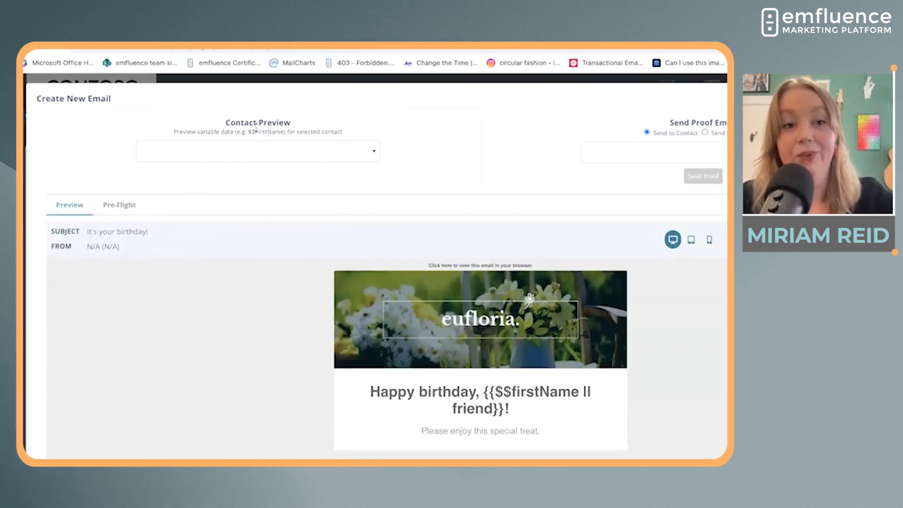
{"action": "left_click", "coordinate": [416, 149]}
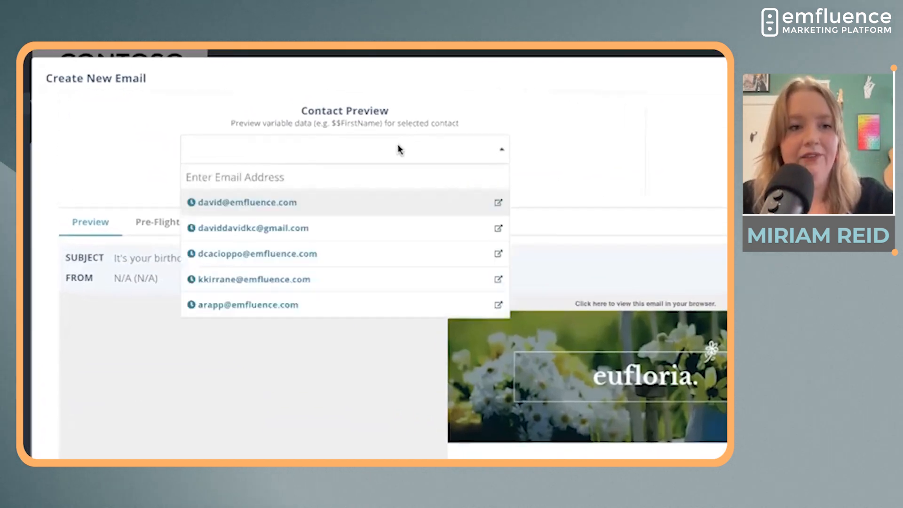
{"action": "type", "text": "mreid"}
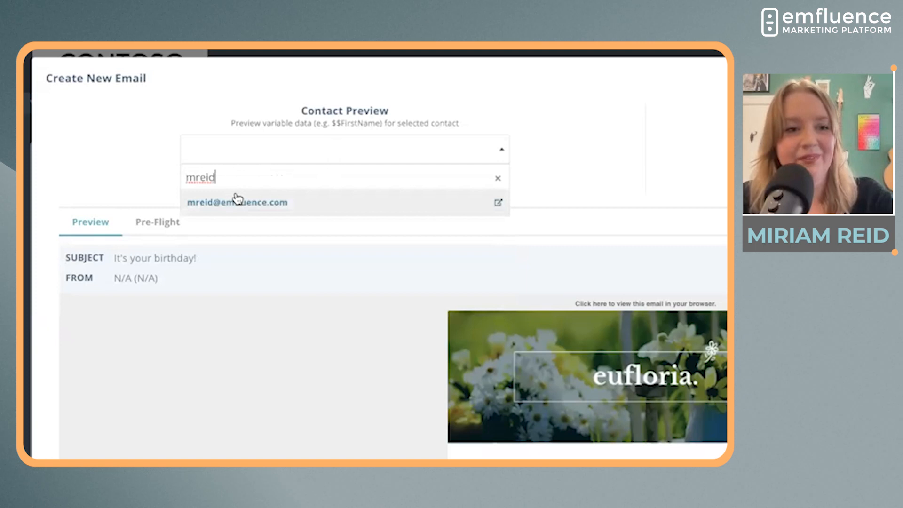
{"action": "left_click", "coordinate": [238, 199]}
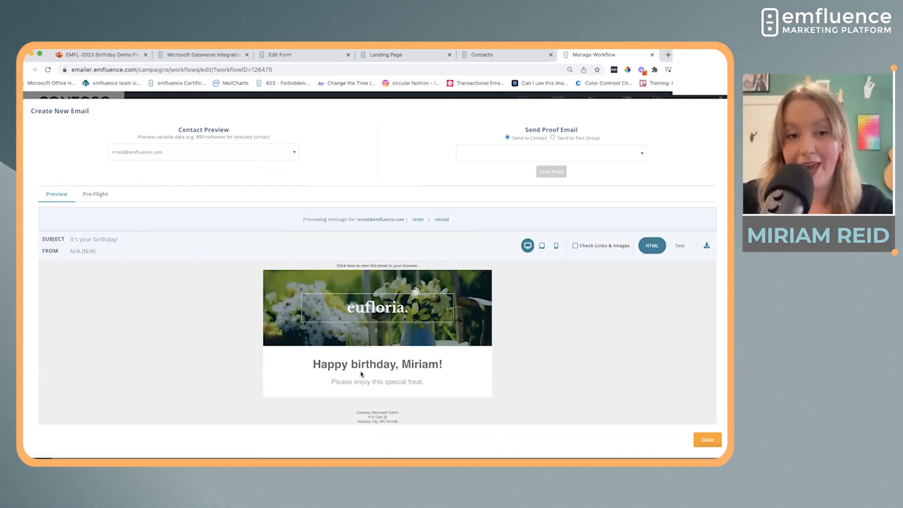
Step: Check the email's send readiness, complete the required From Name as "emfluence" and the sender's From Address, and save
{"action": "scroll", "coordinate": [616, 277], "scroll_direction": "up", "scroll_amount": 5}
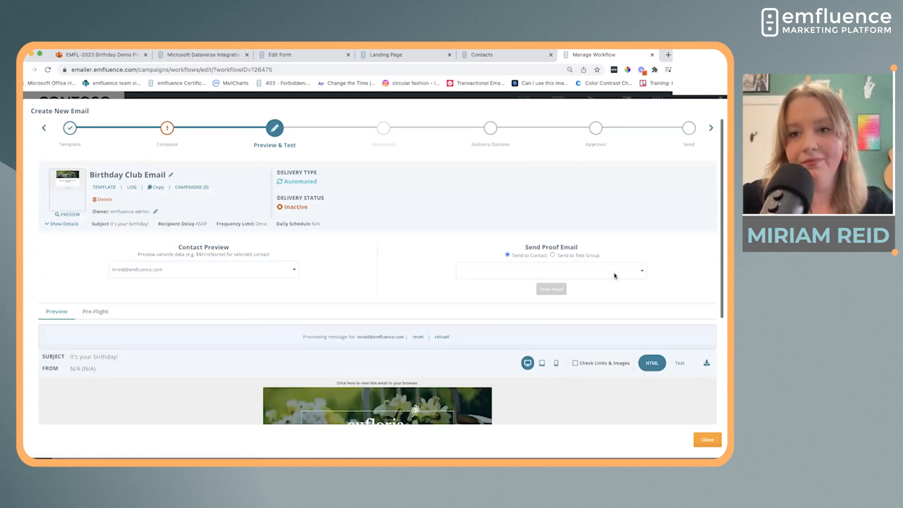
{"action": "left_click", "coordinate": [680, 128]}
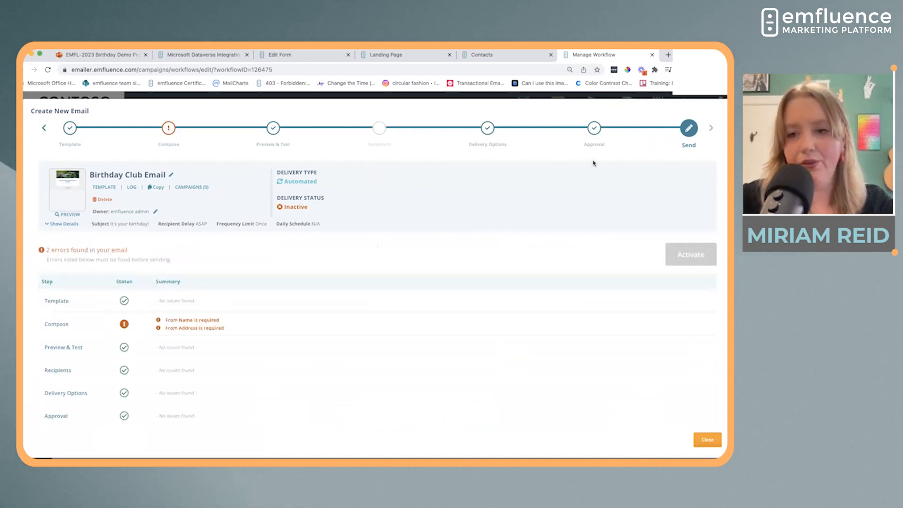
{"action": "left_click", "coordinate": [101, 138]}
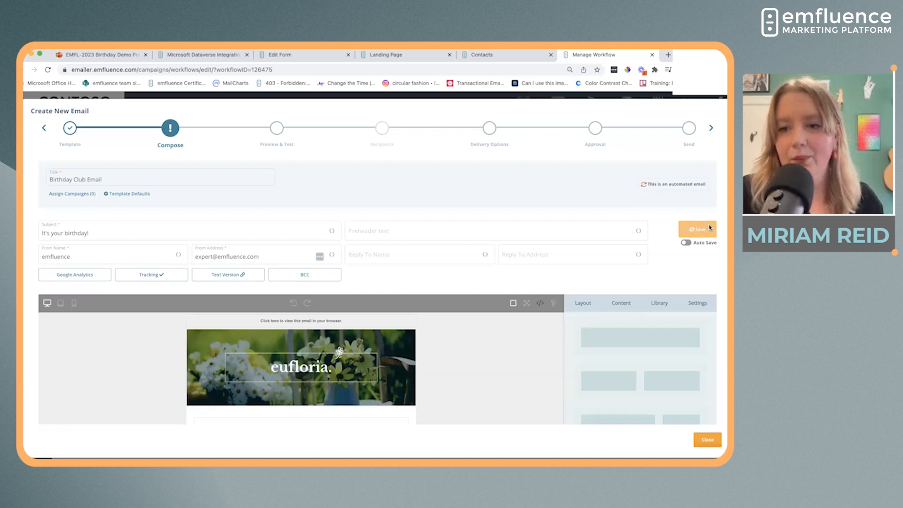
{"action": "left_click", "coordinate": [719, 222]}
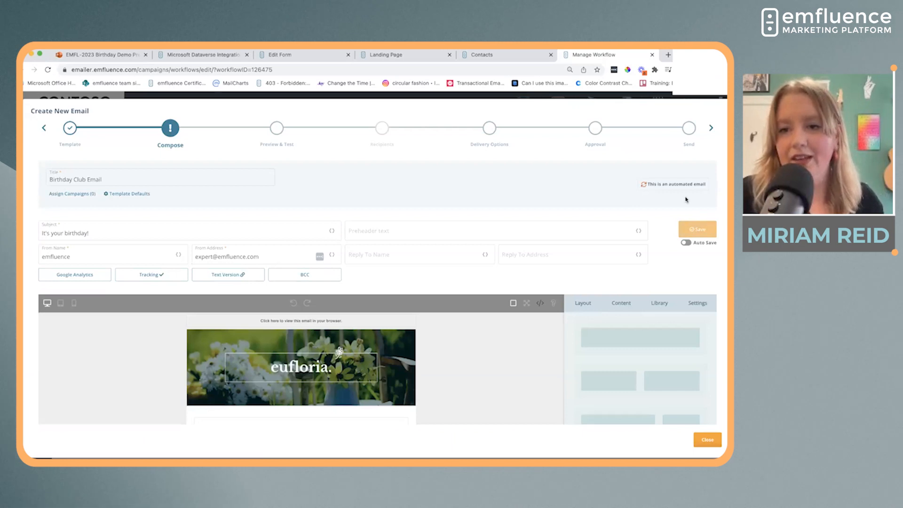
Step: Activate the Birthday Club Email as an automated email and return to the workflow canvas
{"action": "left_click", "coordinate": [696, 128]}
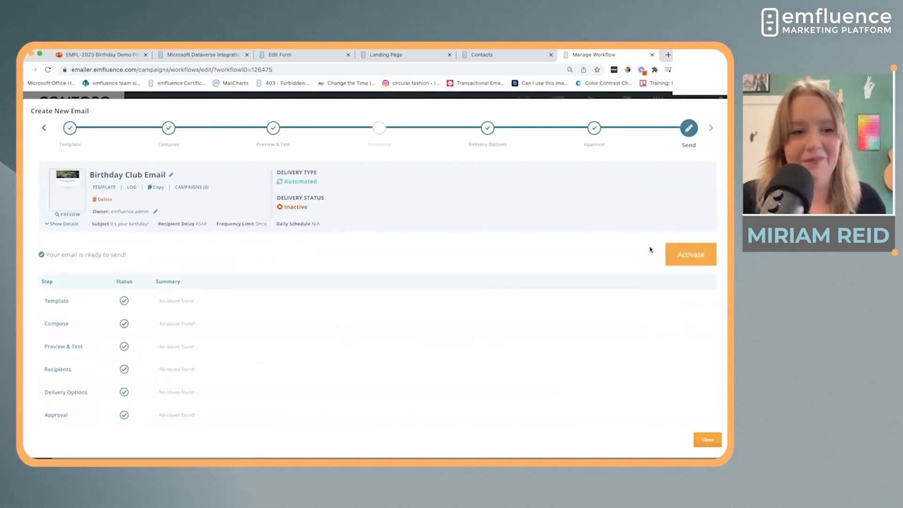
{"action": "left_click", "coordinate": [683, 254]}
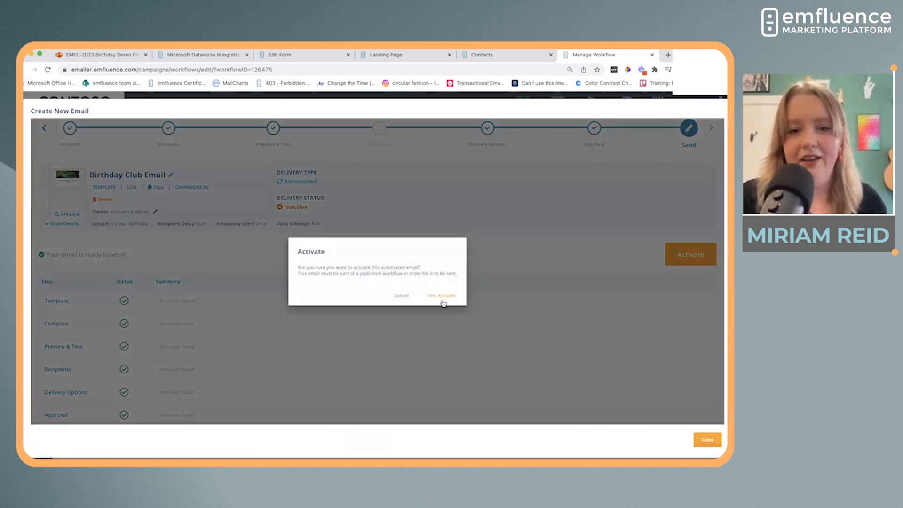
{"action": "left_click", "coordinate": [442, 296]}
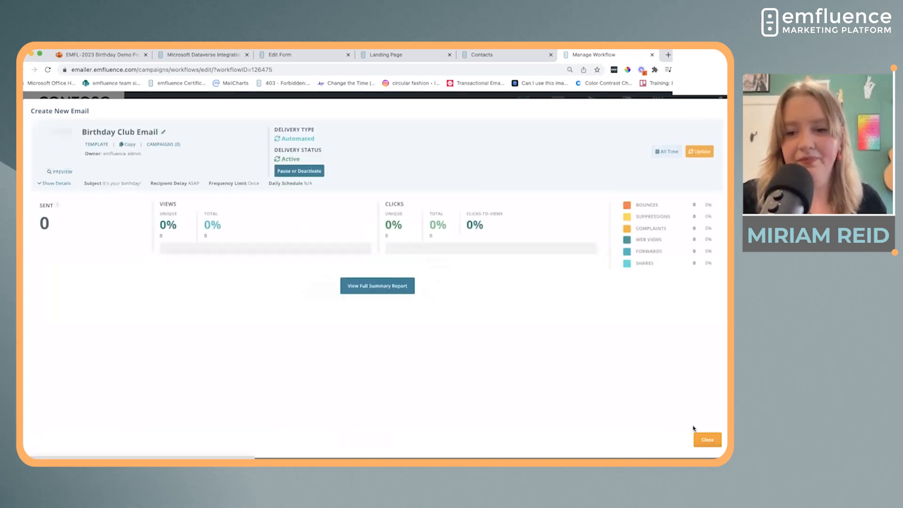
{"action": "left_click", "coordinate": [706, 438]}
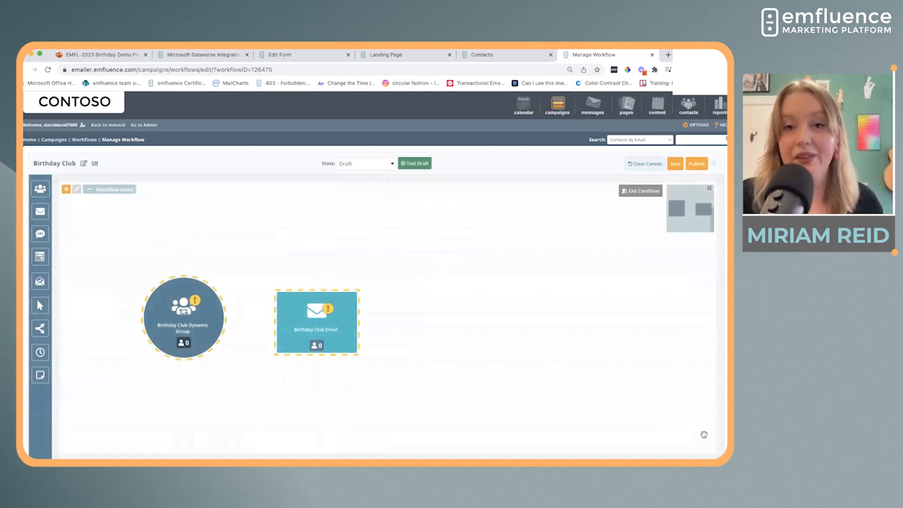
Step: Connect the Birthday Club Dynamic Group to the Birthday Club Email element on the workflow canvas
{"action": "mouse_move", "coordinate": [217, 327]}
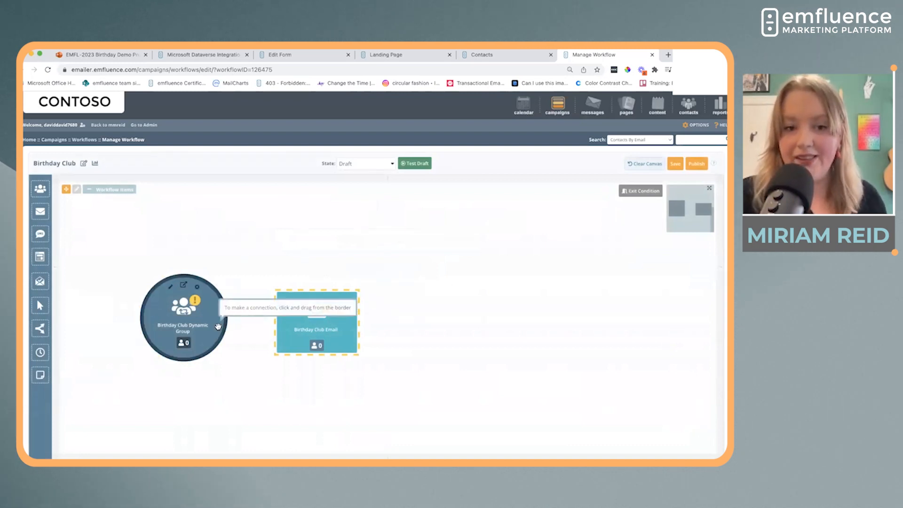
{"action": "mouse_move", "coordinate": [352, 337]}
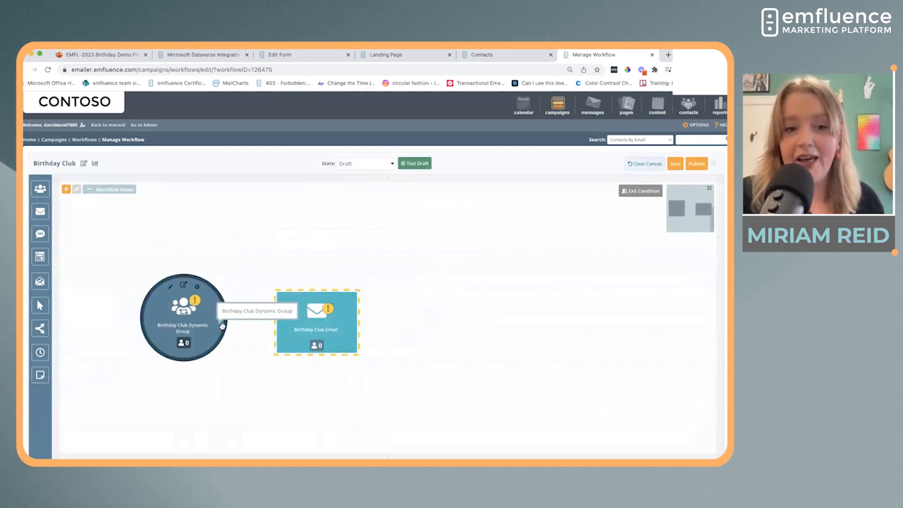
{"action": "left_click_drag", "start_coordinate": [225, 323], "coordinate": [281, 321]}
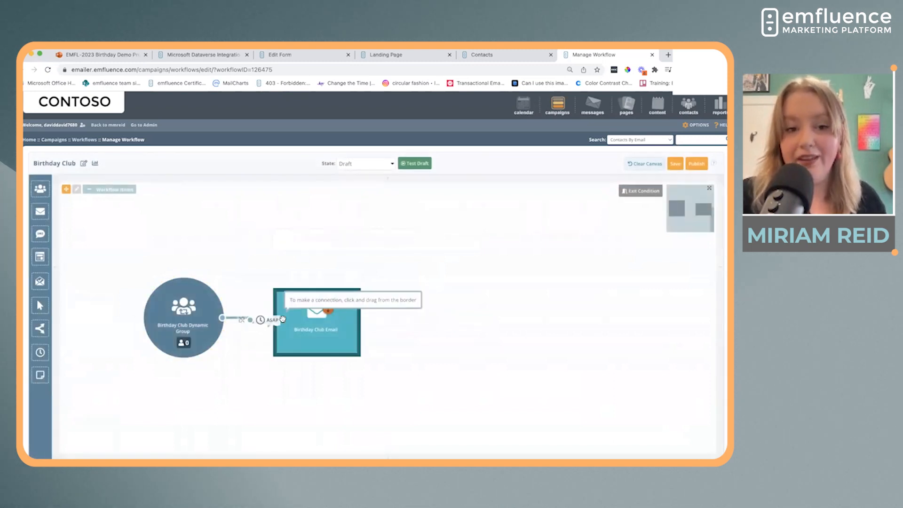
Step: Examine the error flagged on the Birthday Club Email element in the workflow
{"action": "mouse_move", "coordinate": [191, 330]}
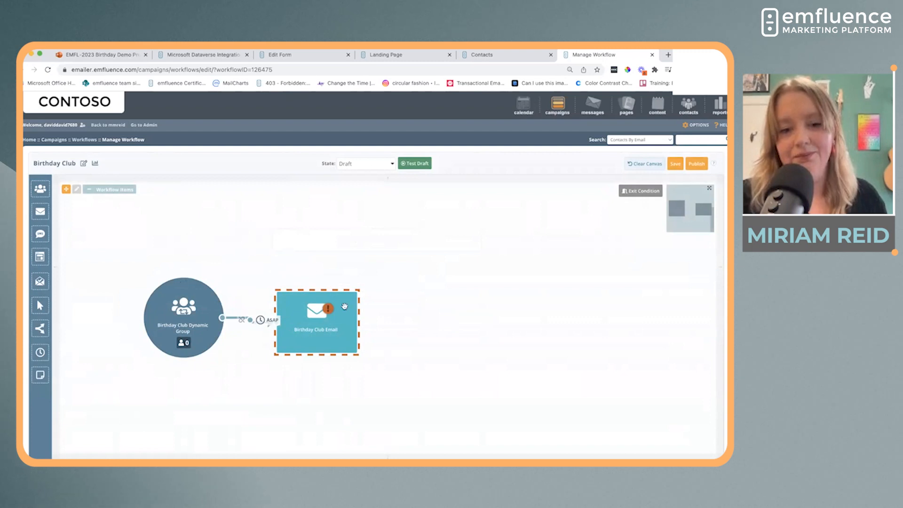
{"action": "mouse_move", "coordinate": [343, 334]}
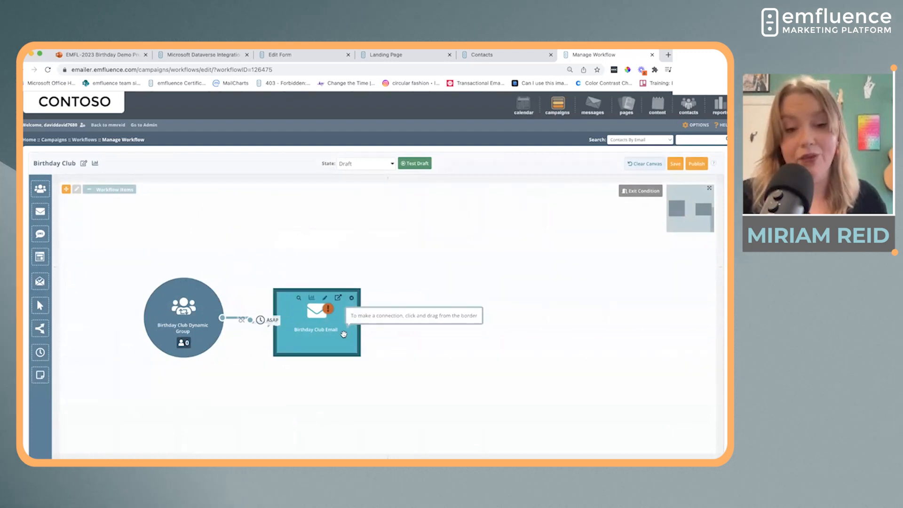
{"action": "mouse_move", "coordinate": [325, 306]}
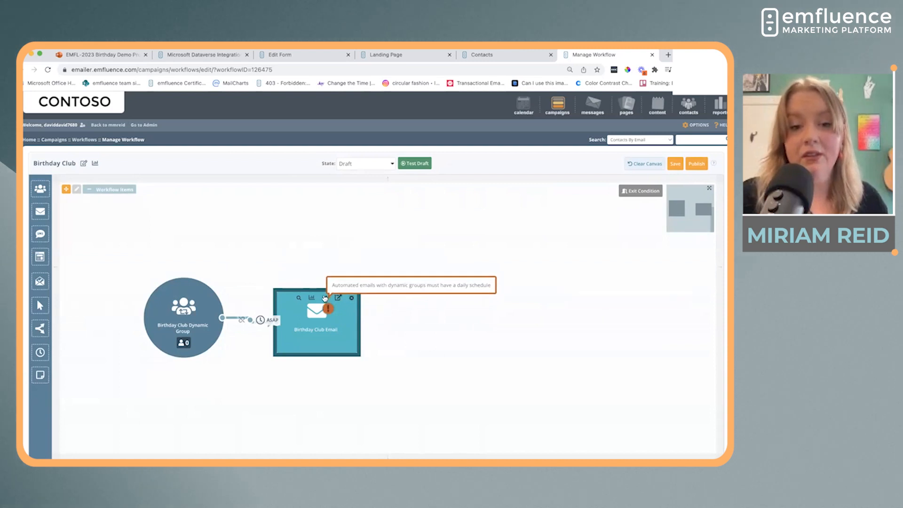
Step: Open the Birthday Club Email from the workflow canvas and pause its automated delivery
{"action": "left_click", "coordinate": [324, 298]}
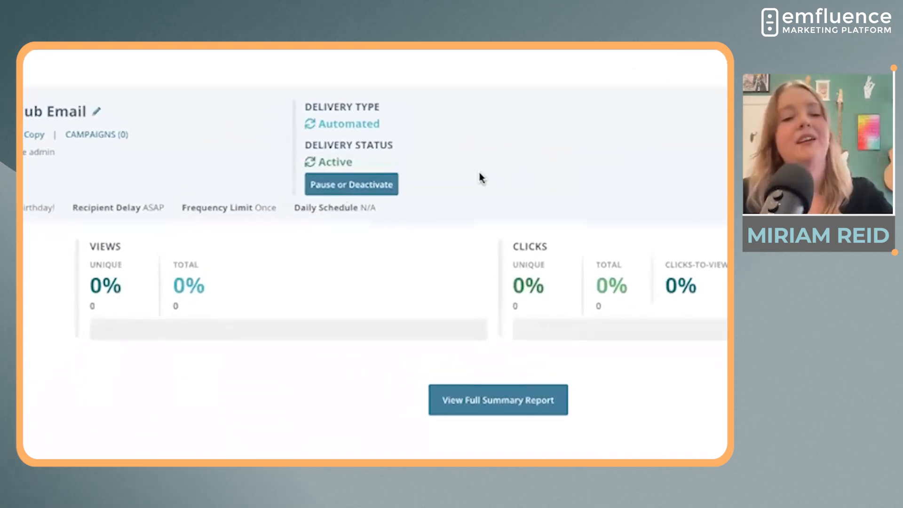
{"action": "left_click", "coordinate": [354, 193]}
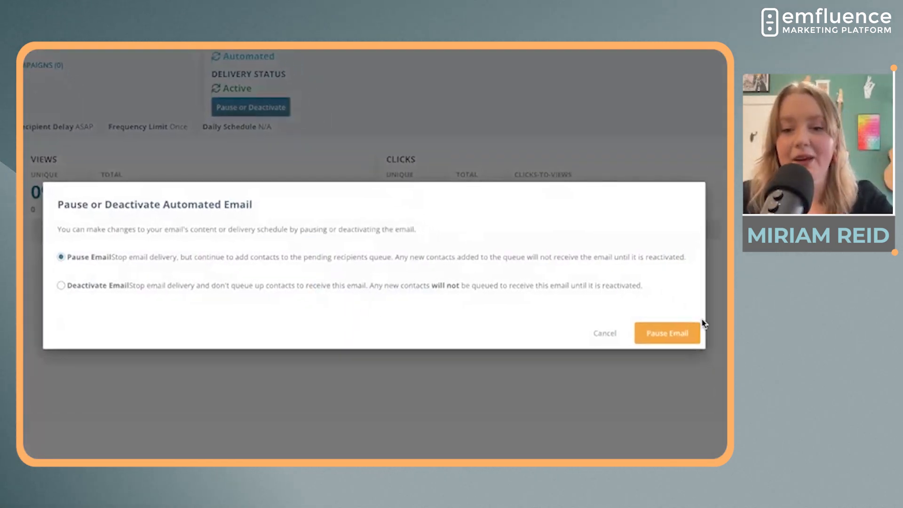
{"action": "left_click", "coordinate": [660, 338]}
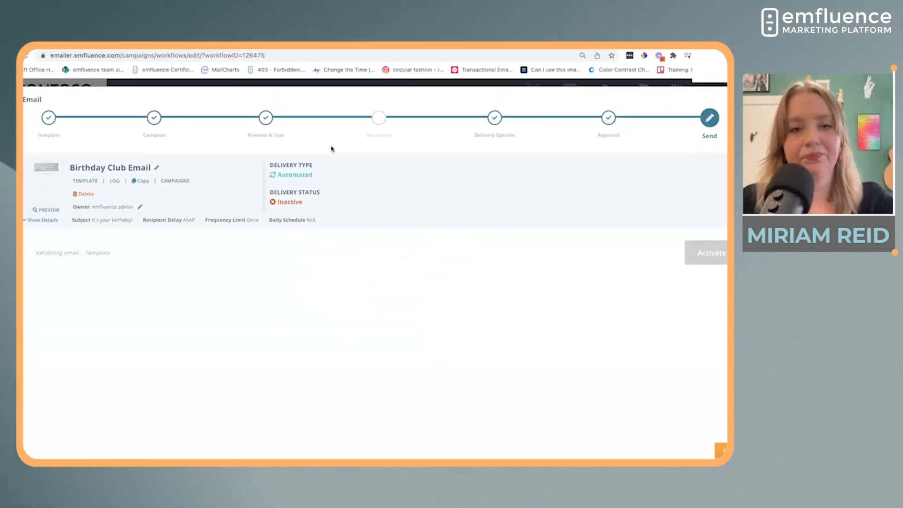
Step: Turn on a daily schedule in the Birthday Club Email's delivery options
{"action": "left_click", "coordinate": [500, 122]}
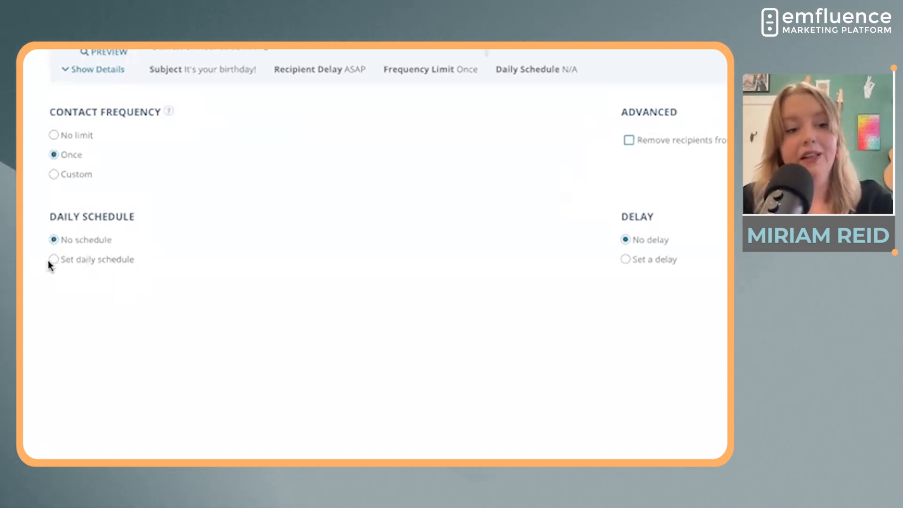
{"action": "left_click", "coordinate": [54, 259]}
{"action": "scroll", "coordinate": [263, 339], "scroll_direction": "down", "scroll_amount": 3}
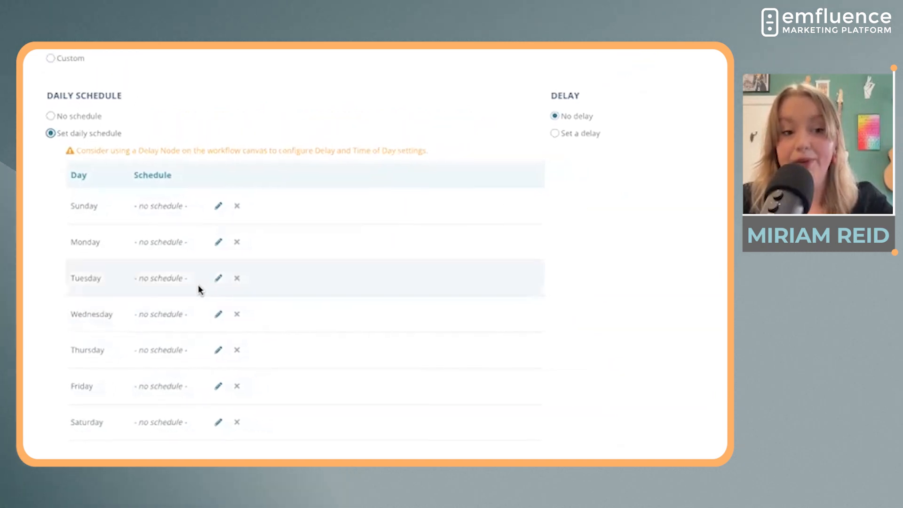
Step: Set the Monday send time to 12:00 AM in the email's daily schedule
{"action": "left_click", "coordinate": [202, 256]}
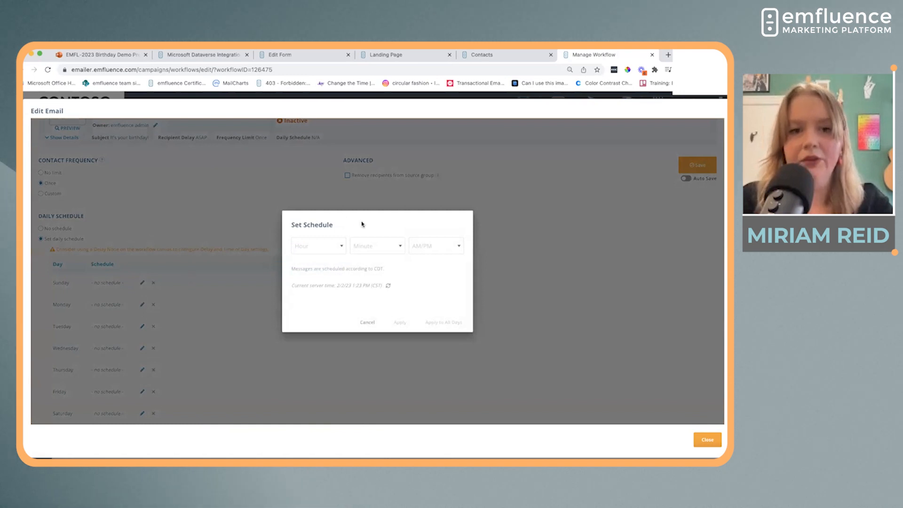
{"action": "left_click", "coordinate": [336, 244]}
{"action": "scroll", "coordinate": [322, 289], "scroll_direction": "down", "scroll_amount": 5}
{"action": "left_click", "coordinate": [324, 299]}
{"action": "left_click", "coordinate": [383, 245]}
{"action": "left_click", "coordinate": [381, 263]}
{"action": "left_click", "coordinate": [447, 244]}
{"action": "left_click", "coordinate": [437, 259]}
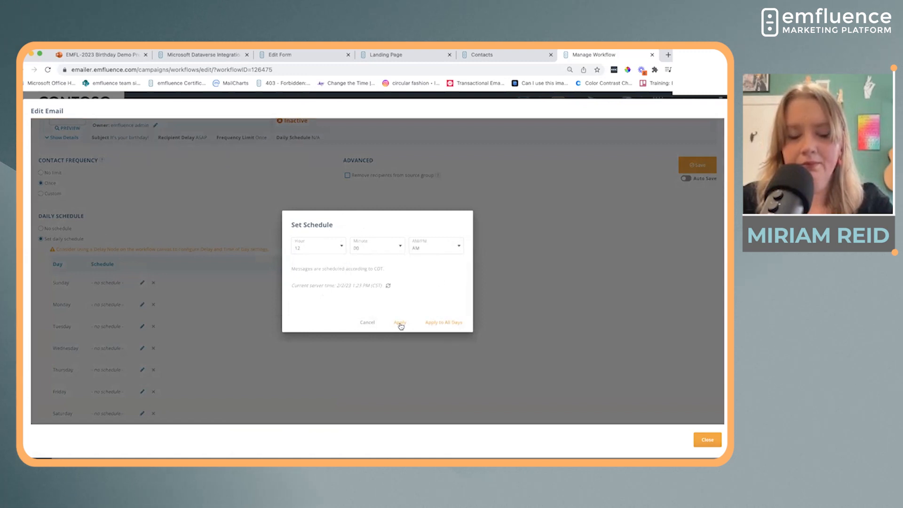
{"action": "left_click", "coordinate": [400, 325]}
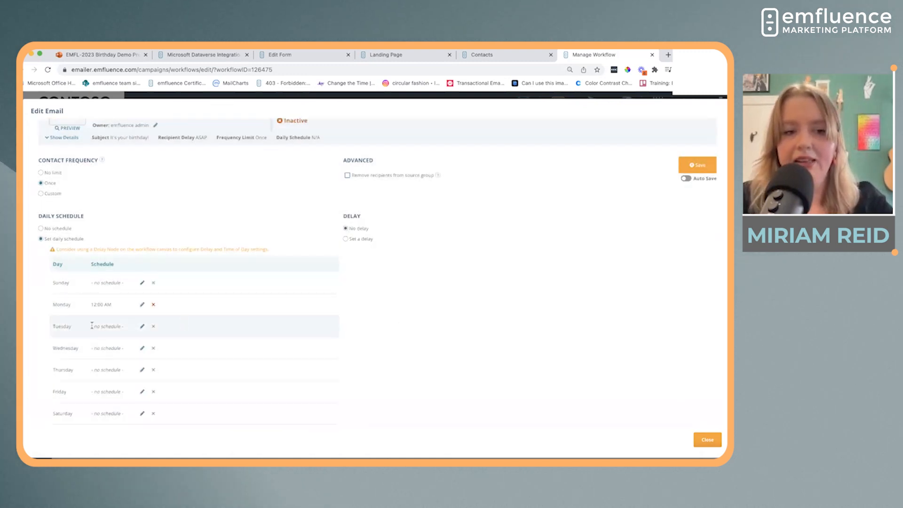
Step: Change the Monday send time to 12:00 PM
{"action": "left_click", "coordinate": [142, 305]}
{"action": "left_click", "coordinate": [436, 247]}
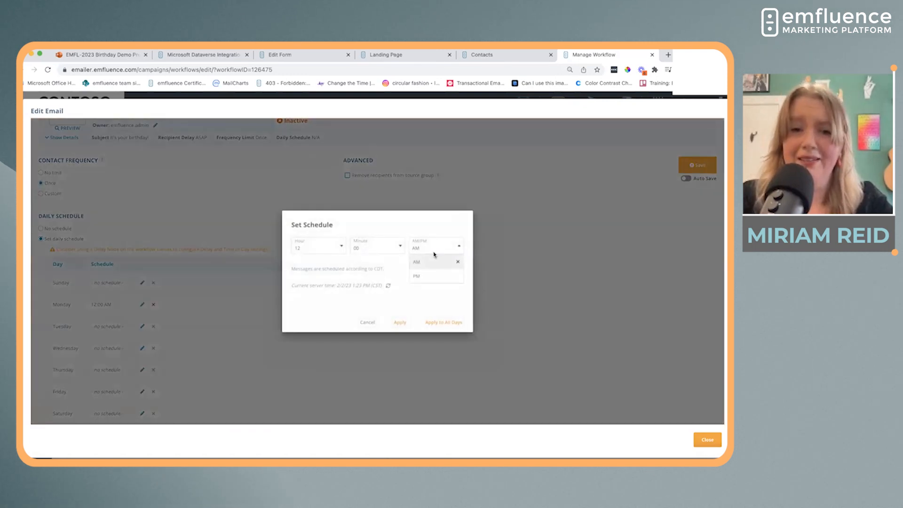
{"action": "left_click", "coordinate": [427, 277]}
{"action": "left_click", "coordinate": [400, 324]}
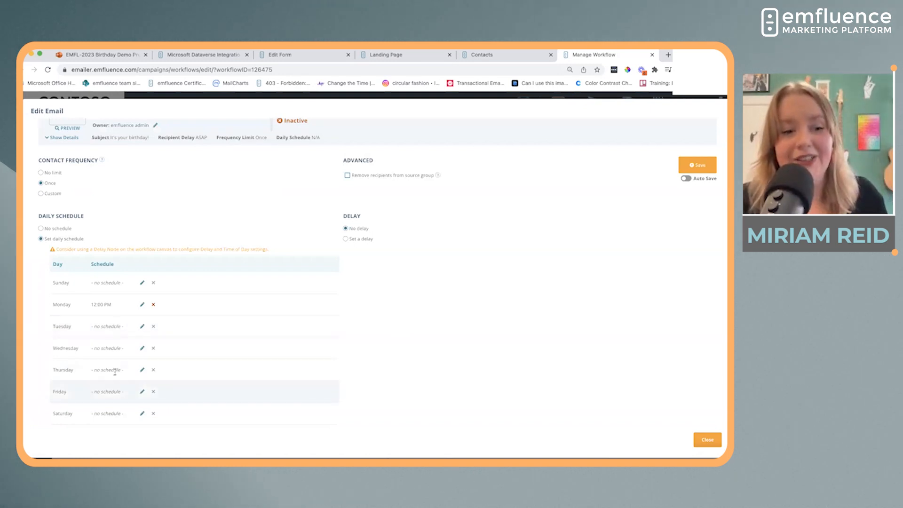
Step: Set the daily schedule's send time to 10:00 AM, starting from Tuesday's entry, and apply it to all days
{"action": "left_click", "coordinate": [142, 326]}
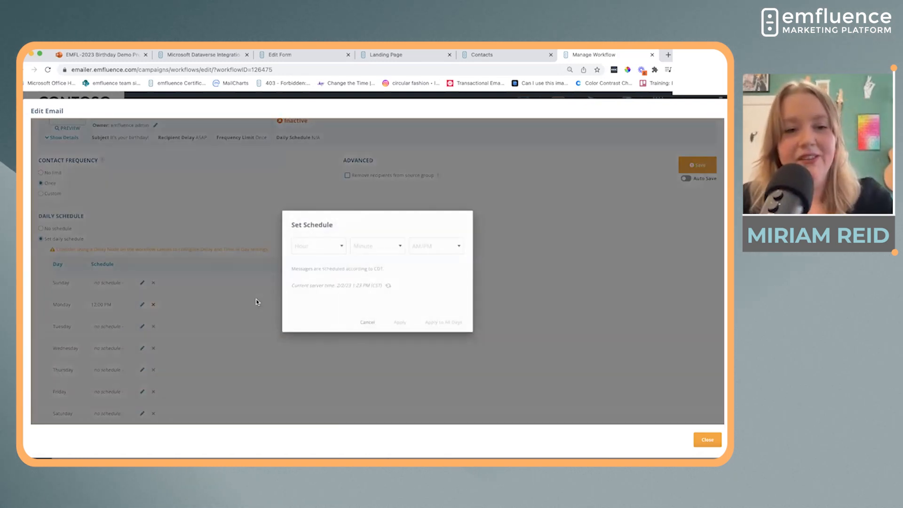
{"action": "left_click", "coordinate": [320, 250]}
{"action": "scroll", "coordinate": [317, 296], "scroll_direction": "down", "scroll_amount": 5}
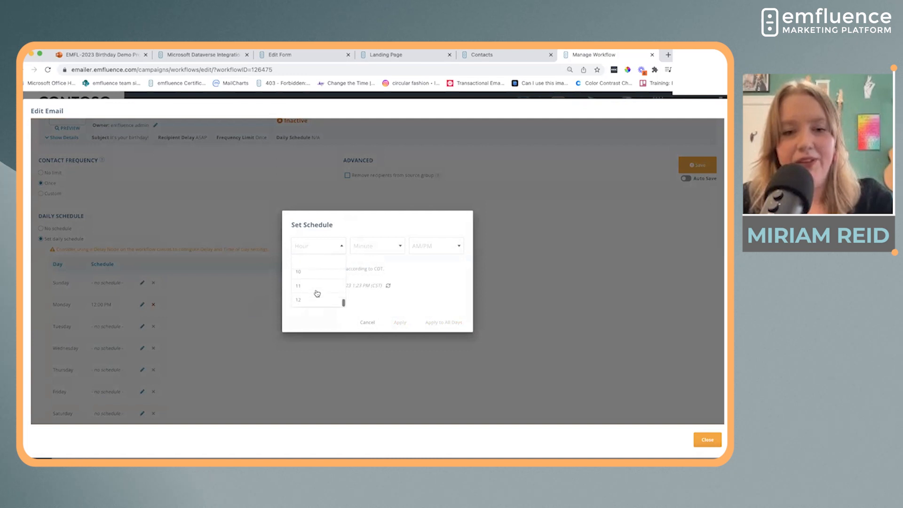
{"action": "left_click", "coordinate": [320, 282]}
{"action": "left_click", "coordinate": [372, 246]}
{"action": "left_click", "coordinate": [363, 262]}
{"action": "left_click", "coordinate": [442, 245]}
{"action": "left_click", "coordinate": [417, 262]}
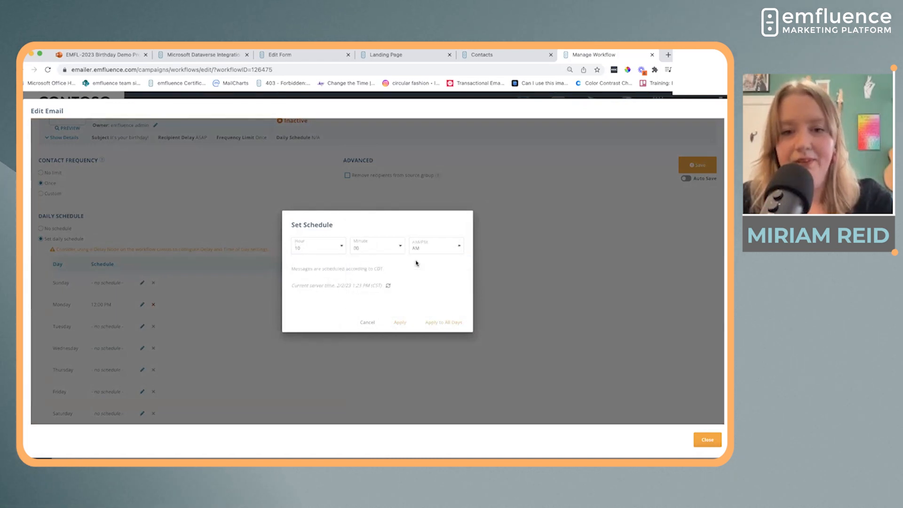
{"action": "left_click", "coordinate": [432, 324]}
Step: Set Monday's send time to 12:00 PM and clear the Sunday and Saturday schedules
{"action": "left_click", "coordinate": [142, 305]}
{"action": "left_click", "coordinate": [300, 247]}
{"action": "left_click", "coordinate": [309, 301]}
{"action": "left_click", "coordinate": [437, 249]}
{"action": "left_click", "coordinate": [433, 281]}
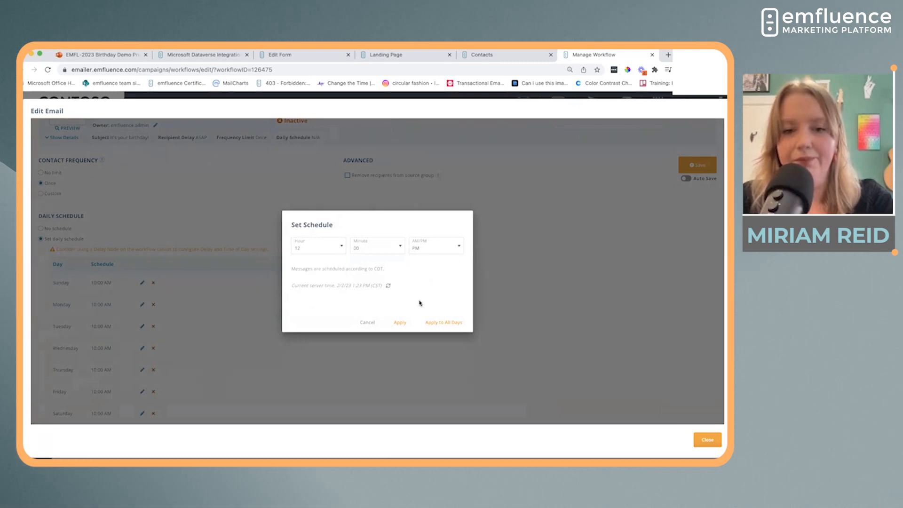
{"action": "left_click", "coordinate": [399, 323]}
{"action": "left_click", "coordinate": [154, 284]}
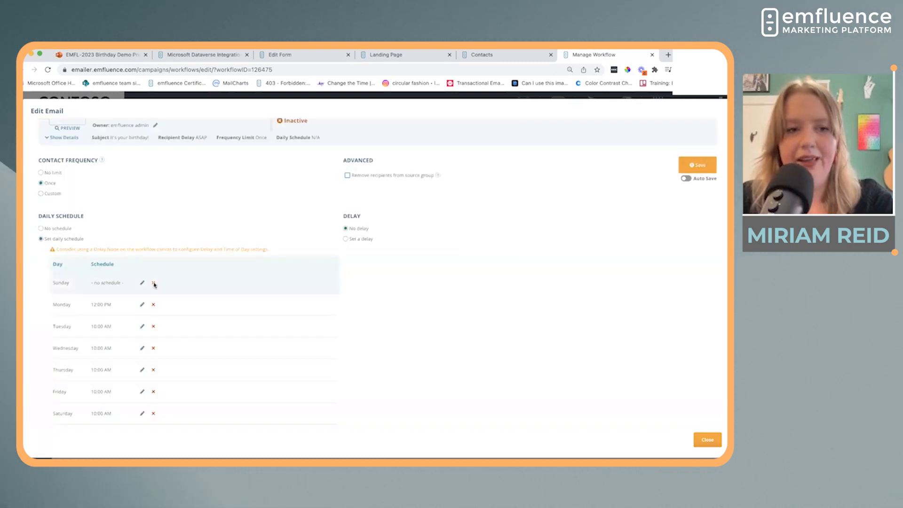
{"action": "left_click", "coordinate": [154, 415]}
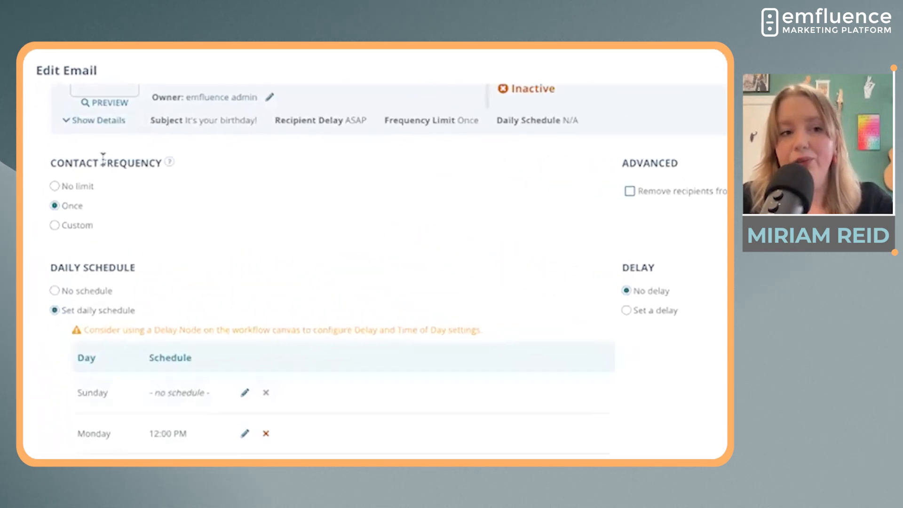
Step: Set the email's contact frequency to No limit, then save the delivery options and return to the workflow canvas
{"action": "left_click", "coordinate": [55, 186]}
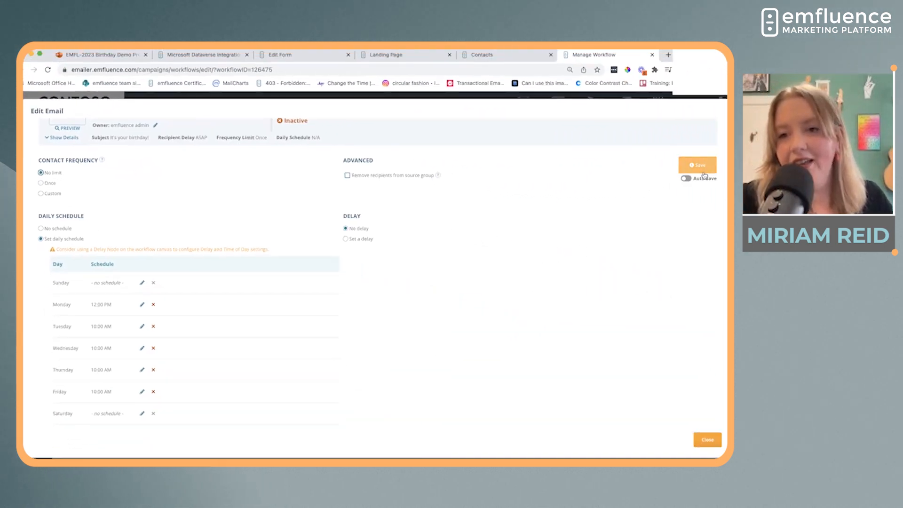
{"action": "left_click", "coordinate": [707, 440]}
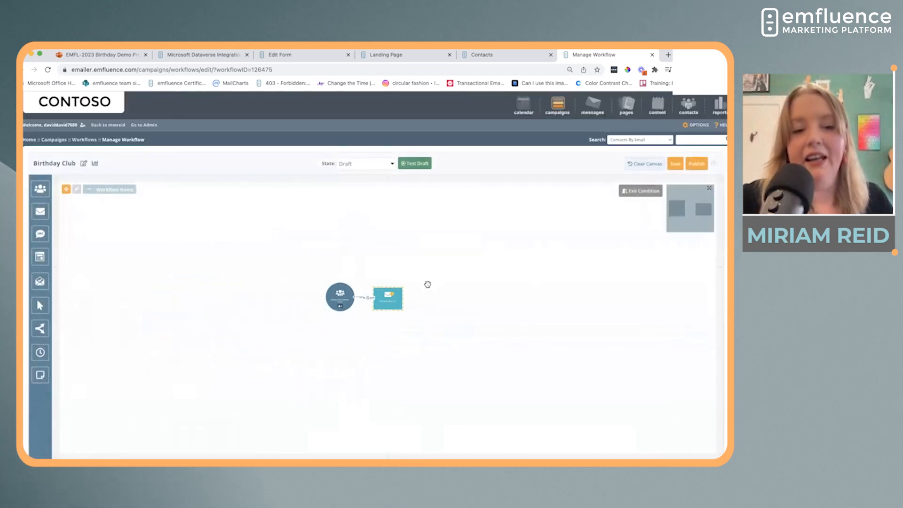
Step: Bring the Birthday Club workflow's connected elements into view and save the workflow
{"action": "scroll", "coordinate": [428, 284], "scroll_direction": "up", "scroll_amount": 3}
{"action": "scroll", "coordinate": [425, 282], "scroll_direction": "down", "scroll_amount": 3}
{"action": "scroll", "coordinate": [426, 283], "scroll_direction": "up", "scroll_amount": 3}
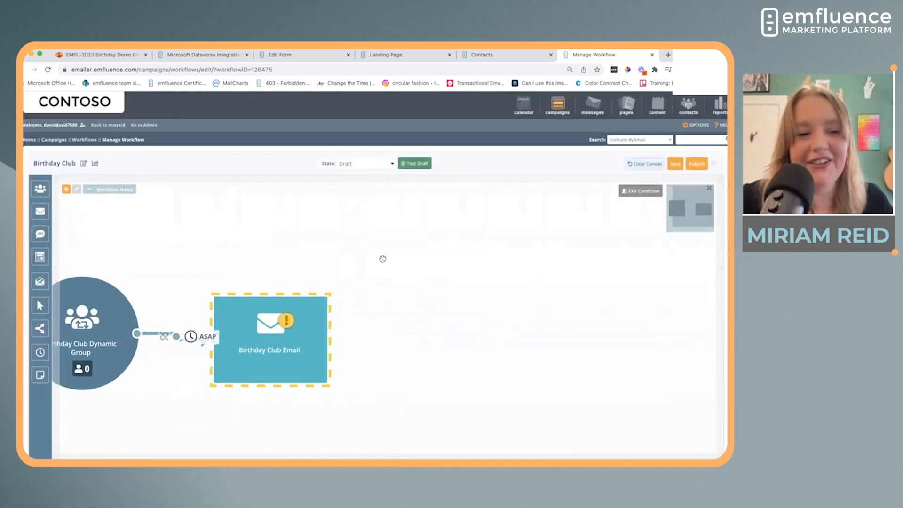
{"action": "left_click_drag", "start_coordinate": [211, 196], "coordinate": [299, 197]}
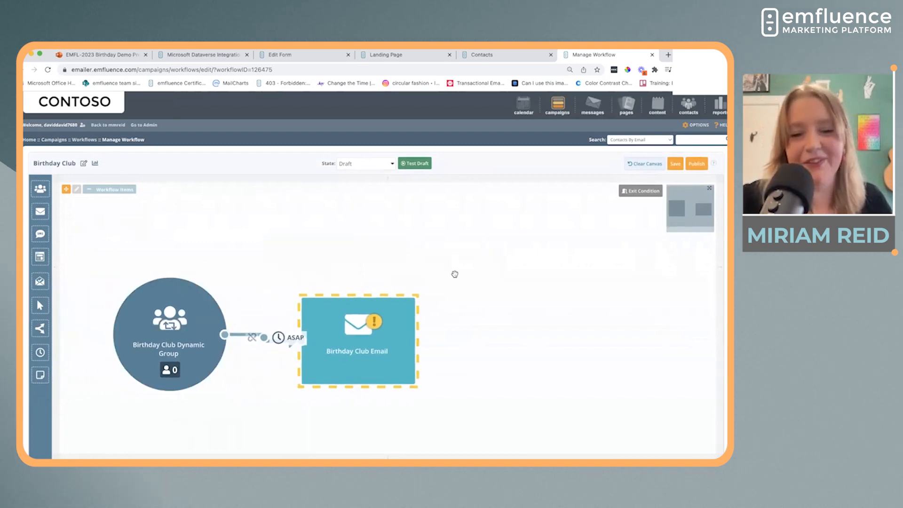
{"action": "left_click", "coordinate": [674, 163]}
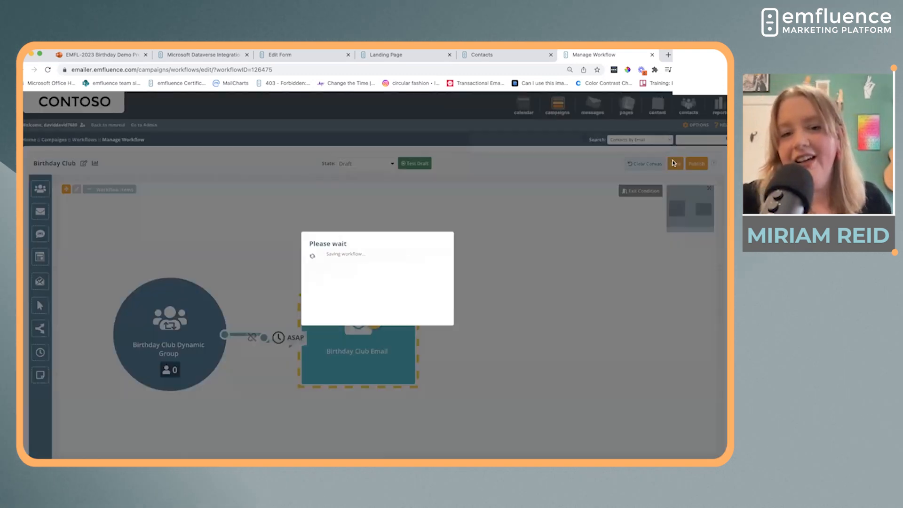
{"action": "left_click", "coordinate": [431, 309]}
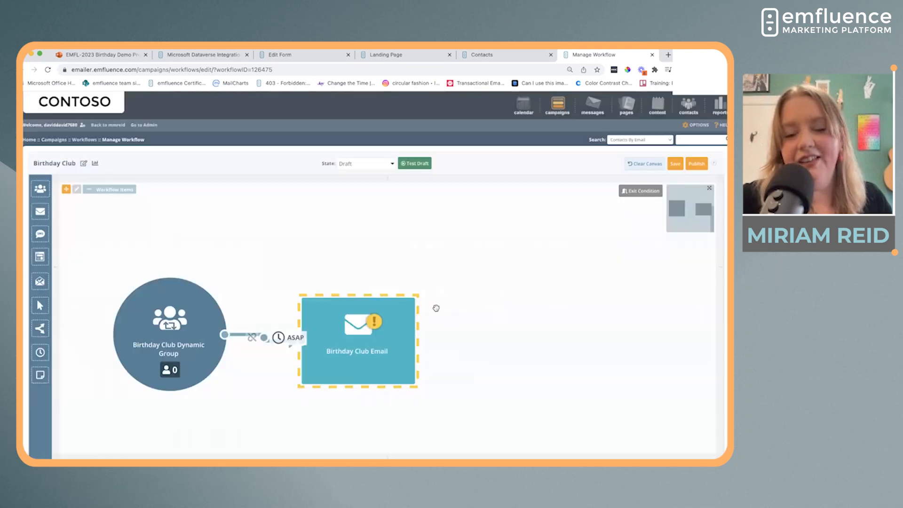